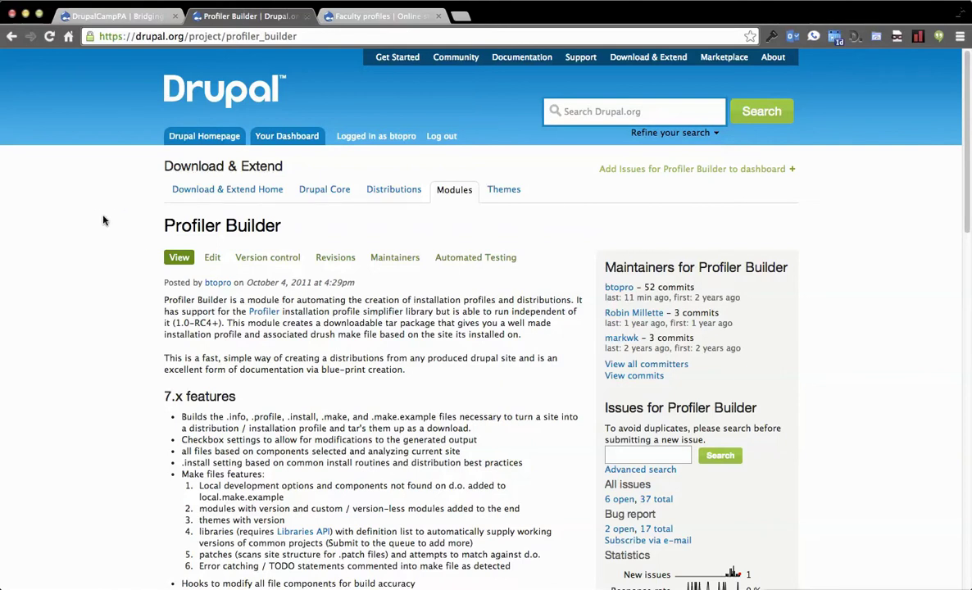
- Look over the Profiler Builder project page on drupal.org, then switch to the DrupalCamp PA site
scroll(104, 220, down, 10)
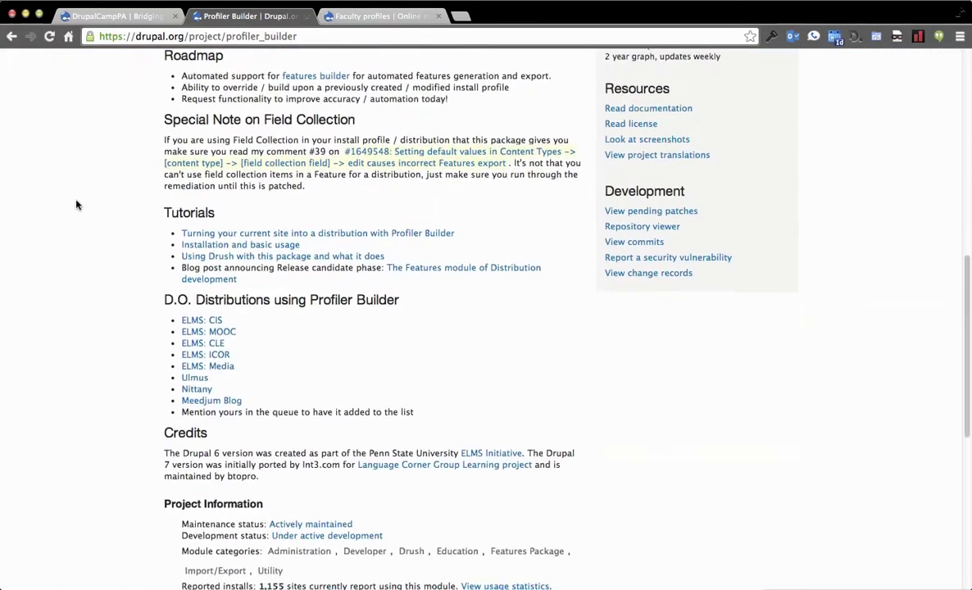
scroll(77, 205, down, 6)
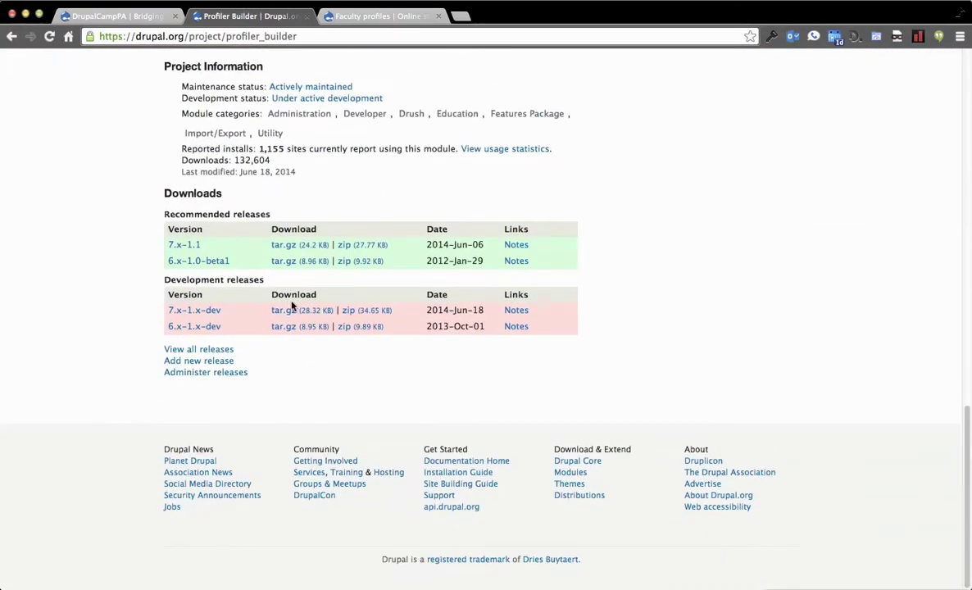
scroll(90, 256, up, 2)
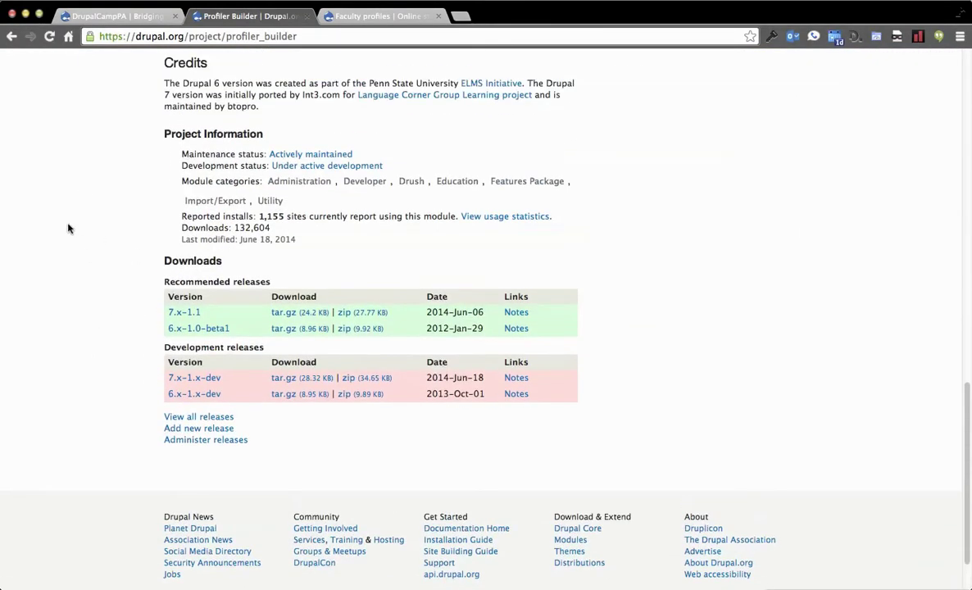
scroll(69, 218, up, 2)
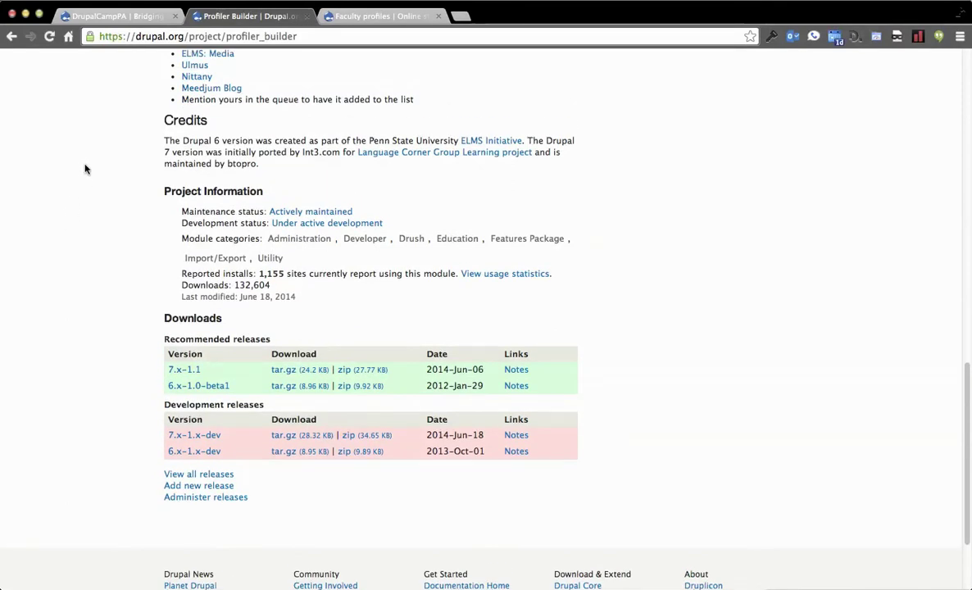
scroll(91, 155, up, 15)
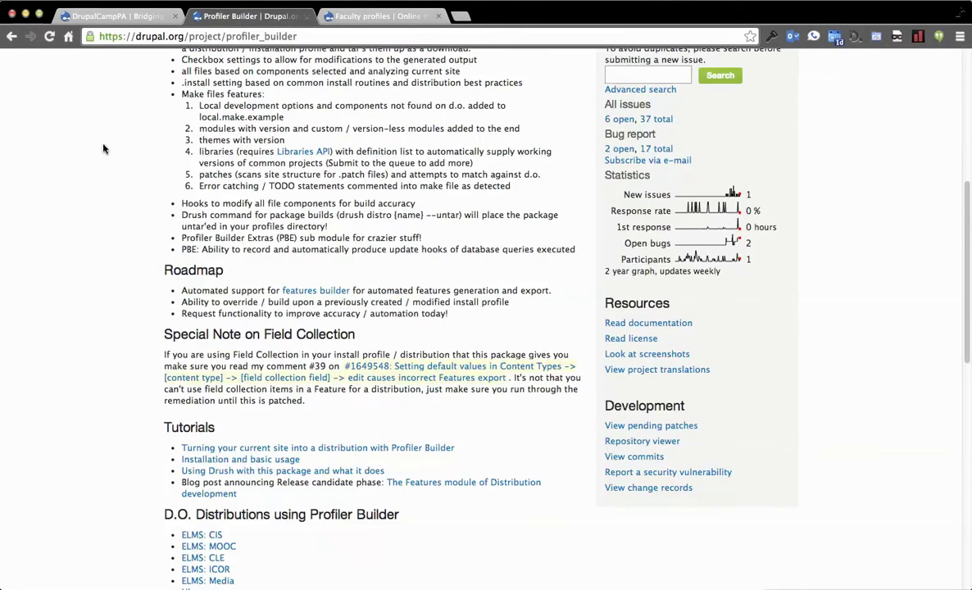
click(123, 17)
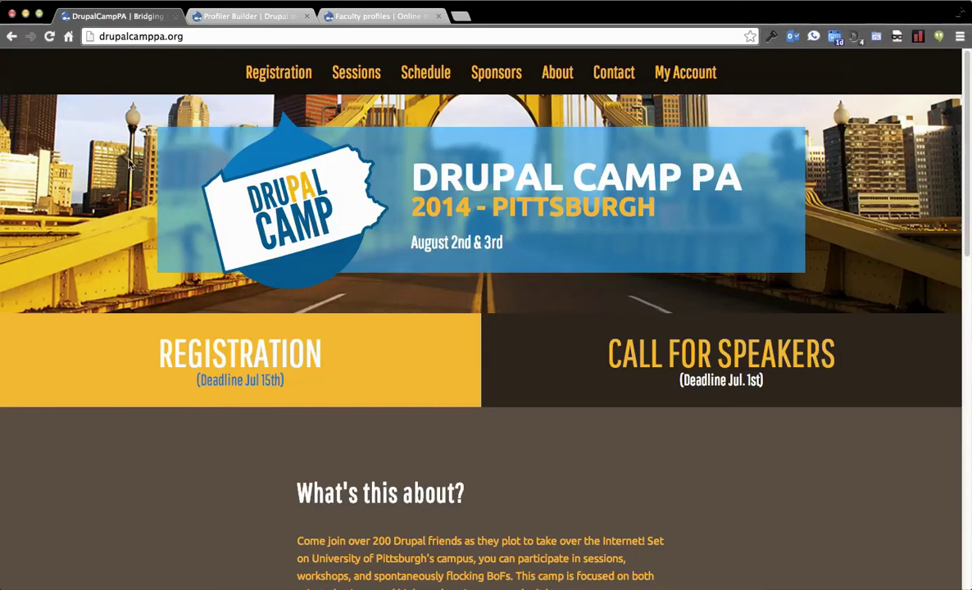
- Close the DrupalCamp PA 2014 browser tab
click(174, 17)
- On the local Faculty profiles site, open the Profiler Builder Extras settings under Configuration > Development
click(236, 18)
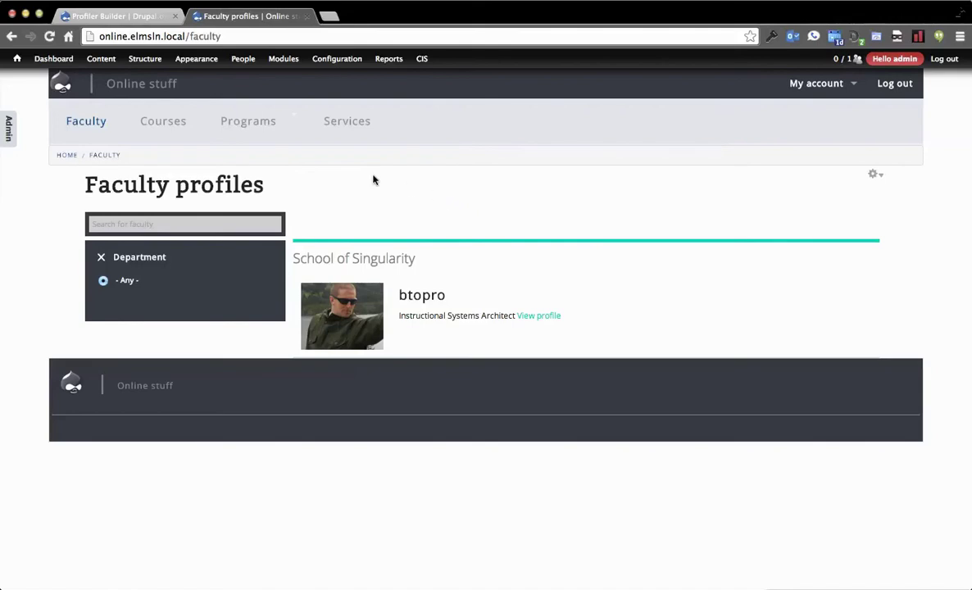
click(112, 223)
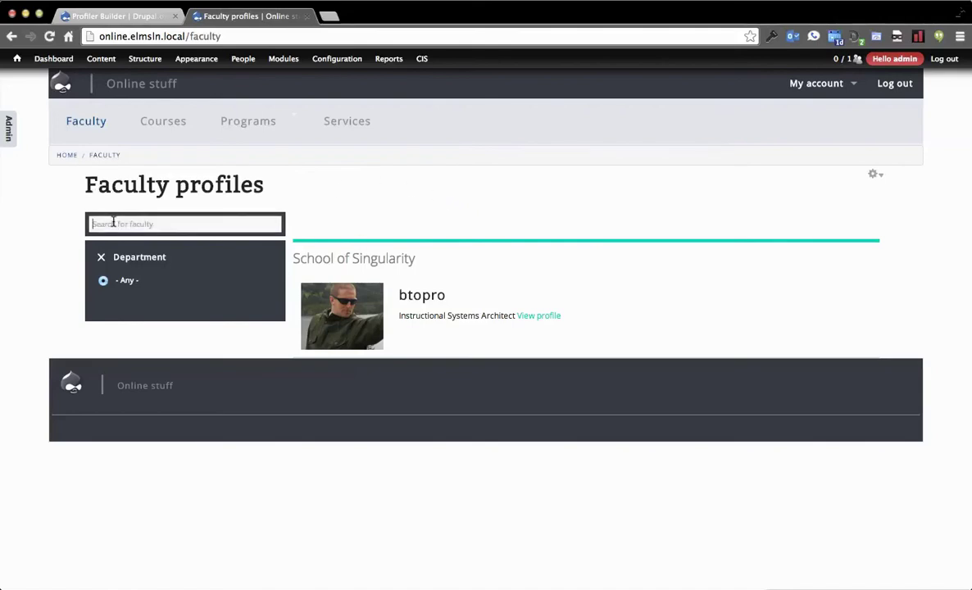
click(312, 180)
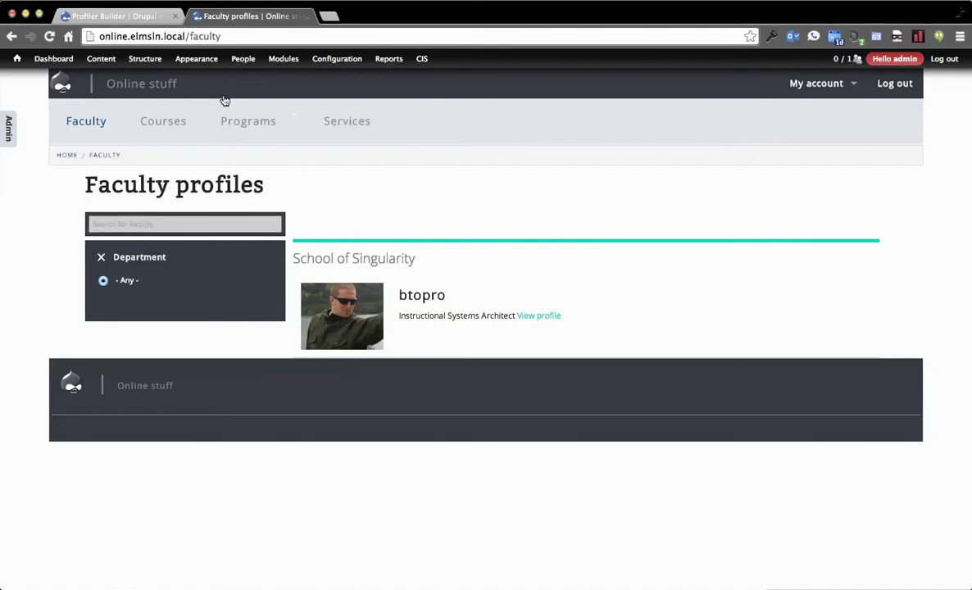
mouse_move(329, 61)
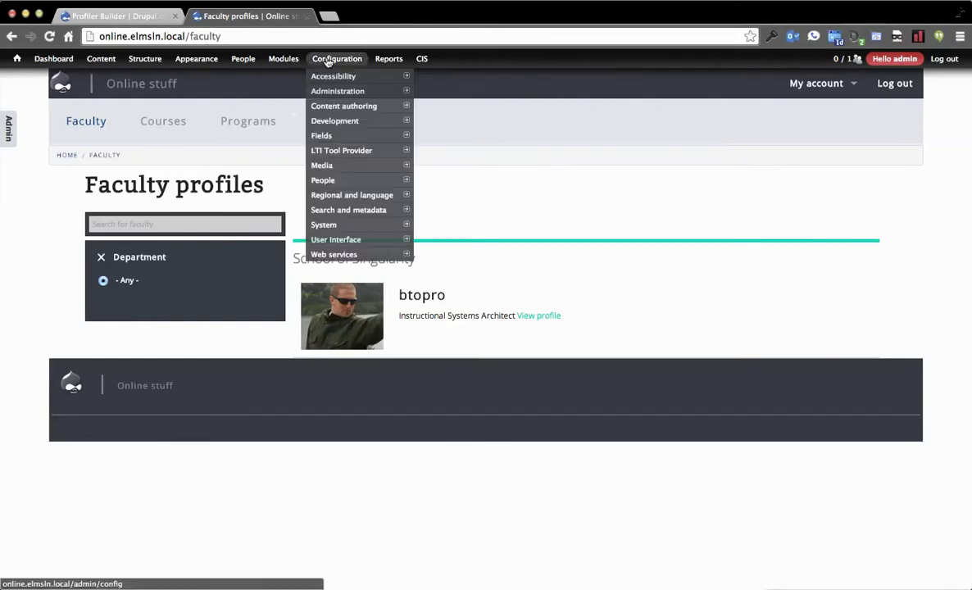
mouse_move(346, 123)
mouse_move(464, 241)
click(538, 241)
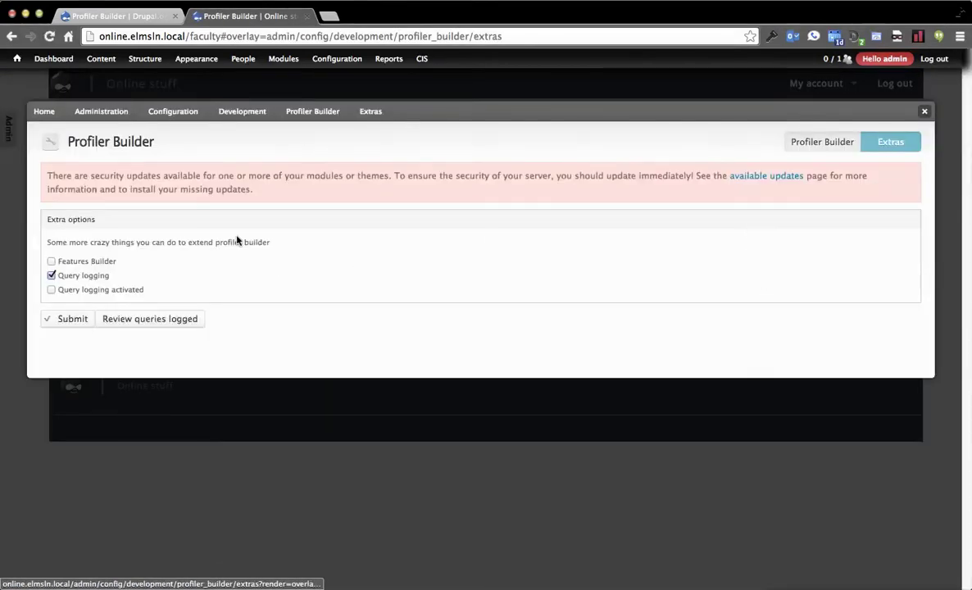
- Turn off Query logging, save the Extras settings, and return to the drupal.org Profiler Builder page
click(51, 276)
click(60, 321)
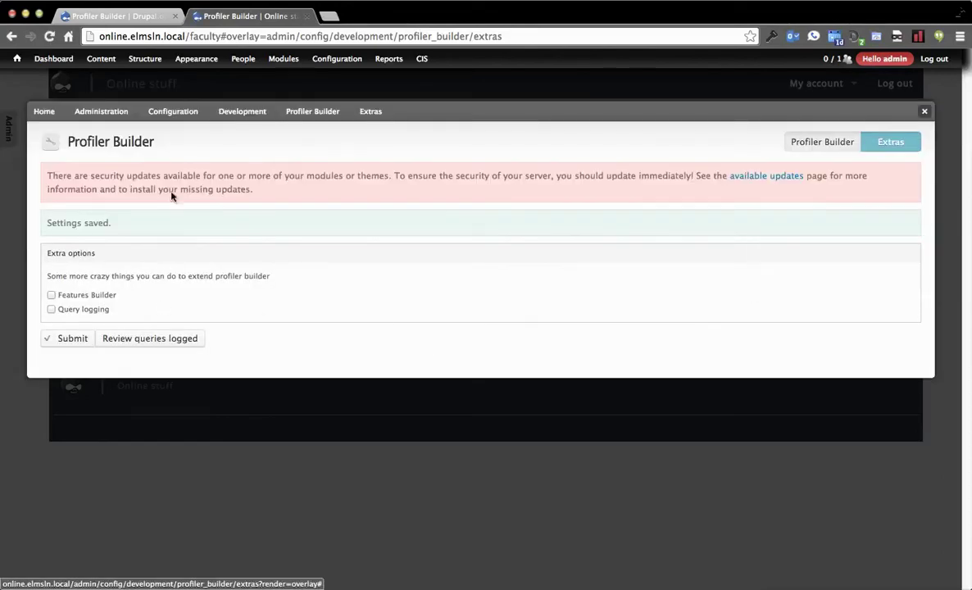
mouse_move(52, 294)
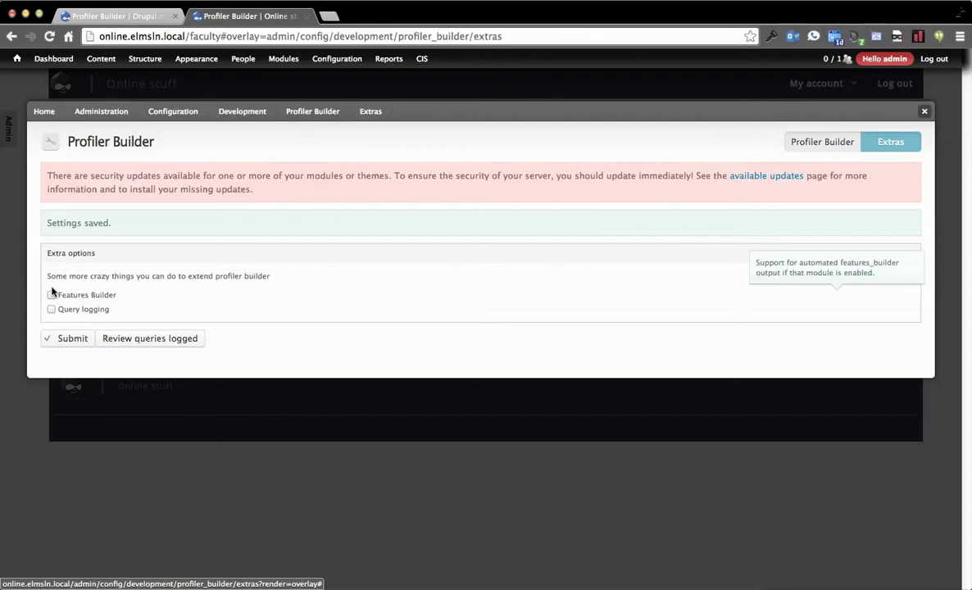
click(115, 16)
- Read through the Features Builder project page from the Roadmap, then go back to the site's Profiler Builder settings
click(316, 291)
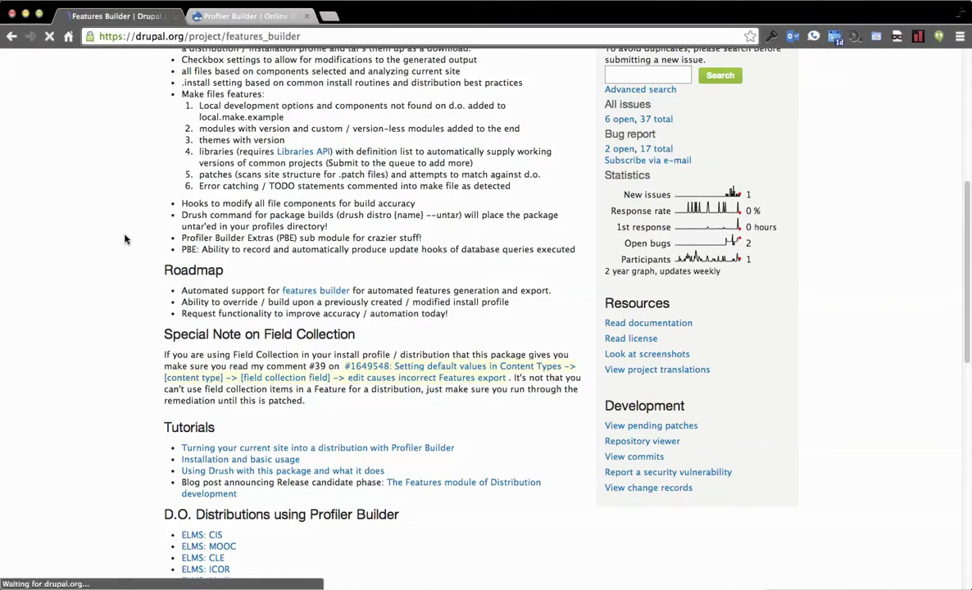
scroll(102, 233, down, 4)
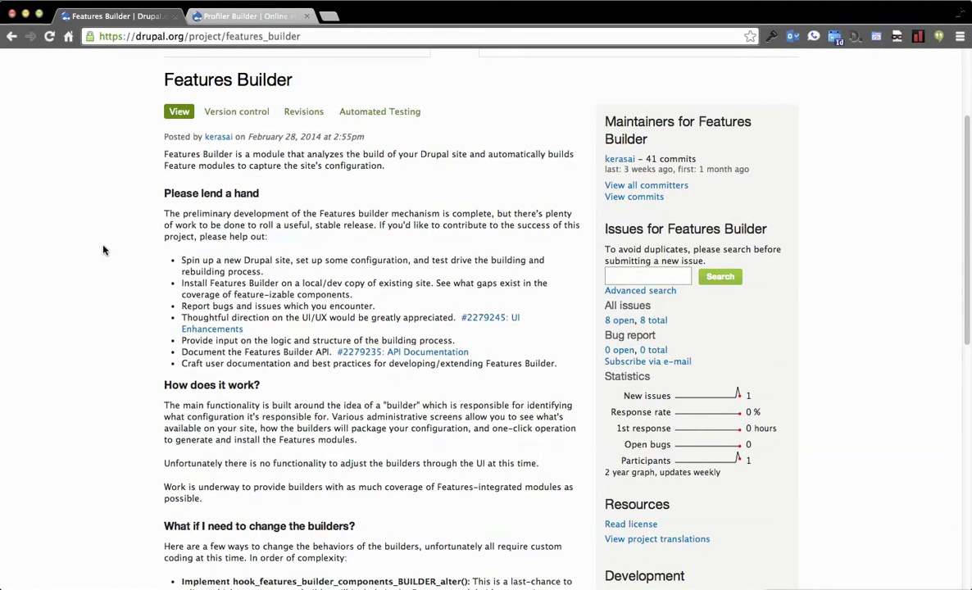
scroll(102, 250, down, 2)
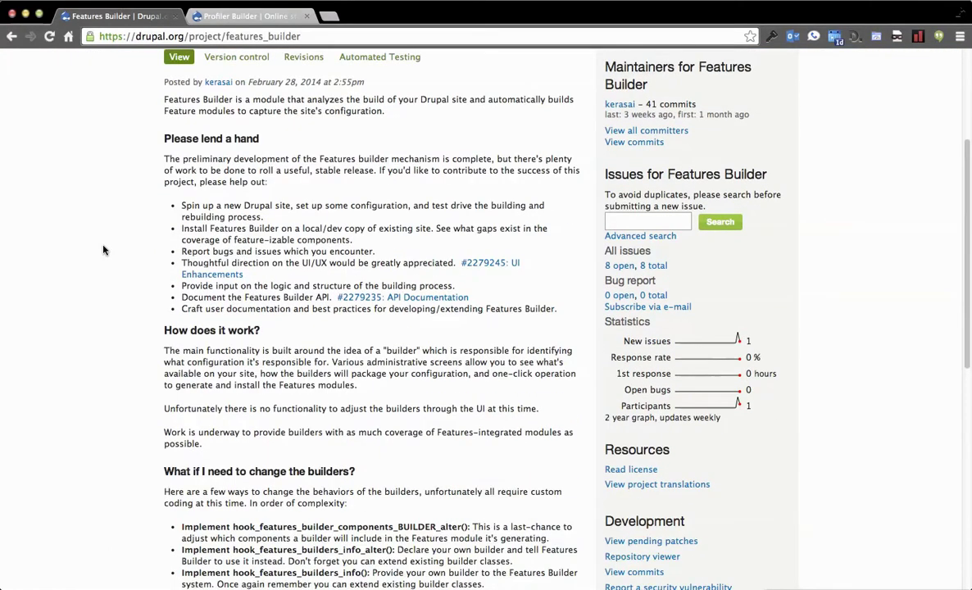
scroll(104, 250, down, 2)
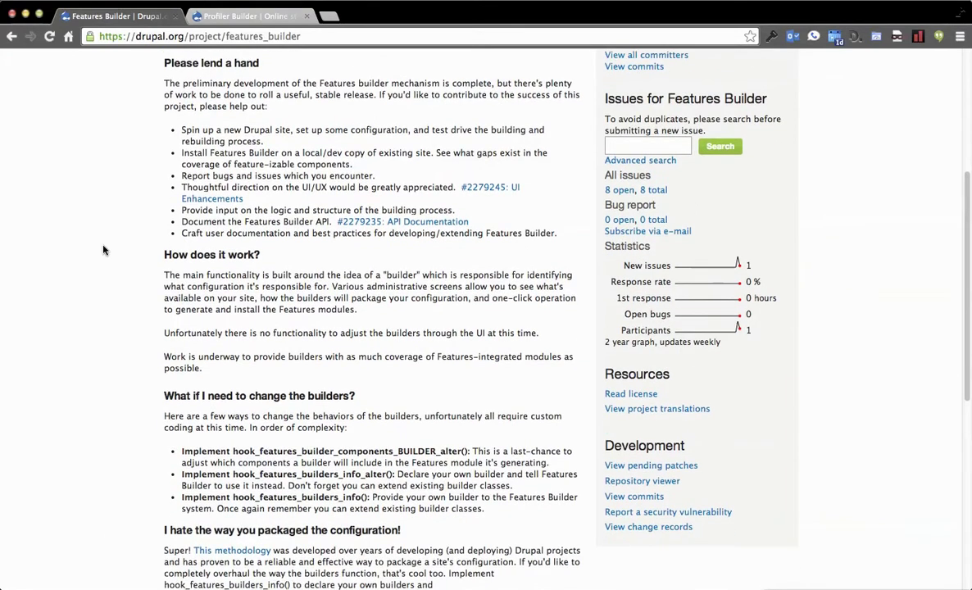
scroll(103, 250, down, 1)
scroll(103, 250, down, 3)
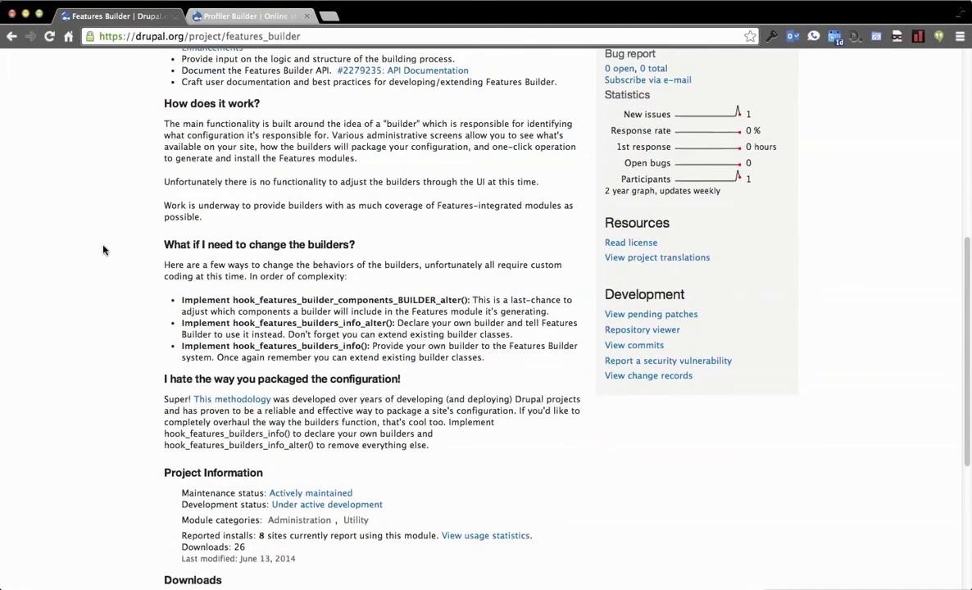
scroll(97, 253, down, 2)
scroll(78, 338, up, 2)
scroll(79, 338, up, 3)
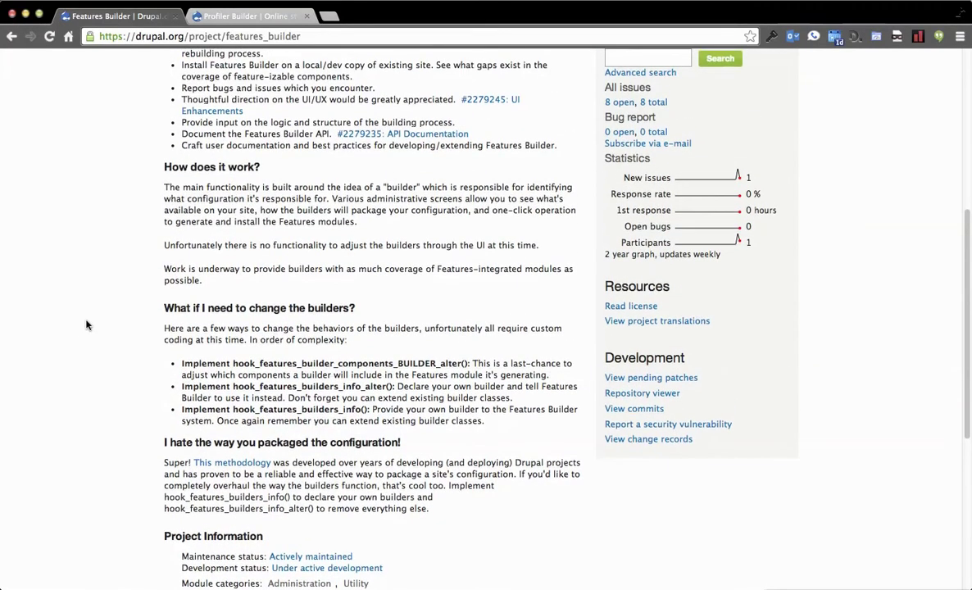
scroll(87, 326, up, 4)
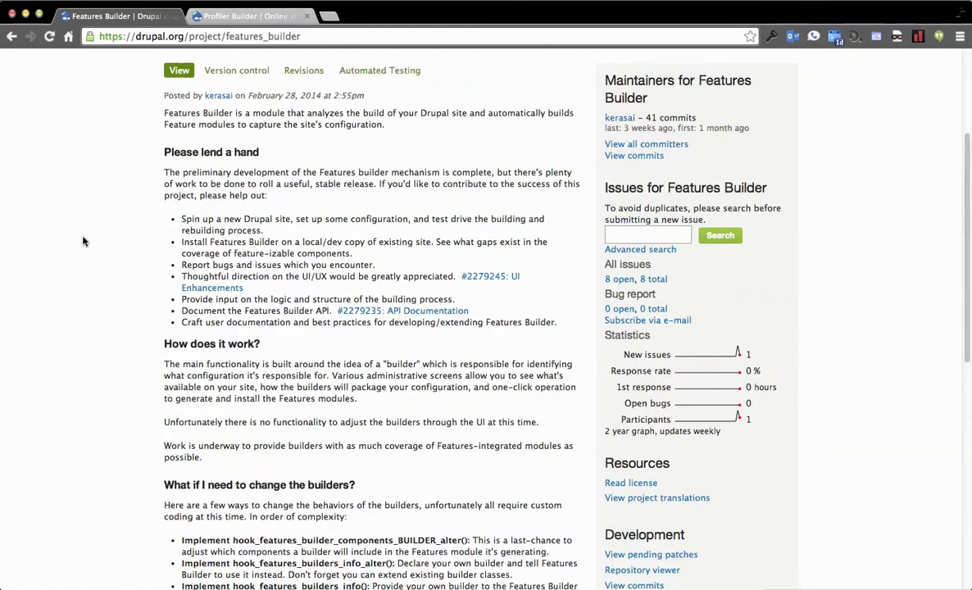
scroll(119, 291, up, 5)
click(246, 16)
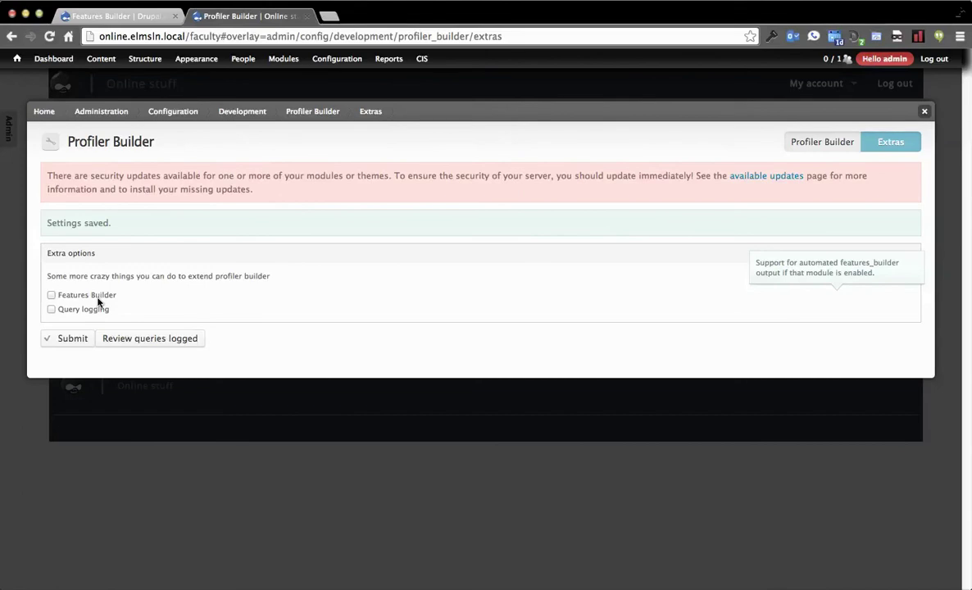
- Enable and save Query logging, then enable and save Query logging activated
click(71, 311)
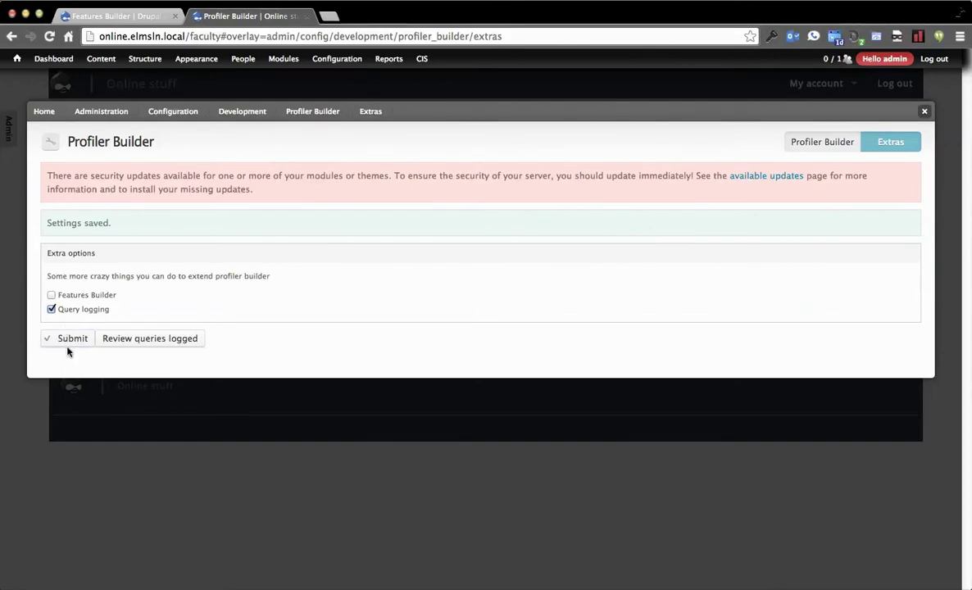
click(65, 339)
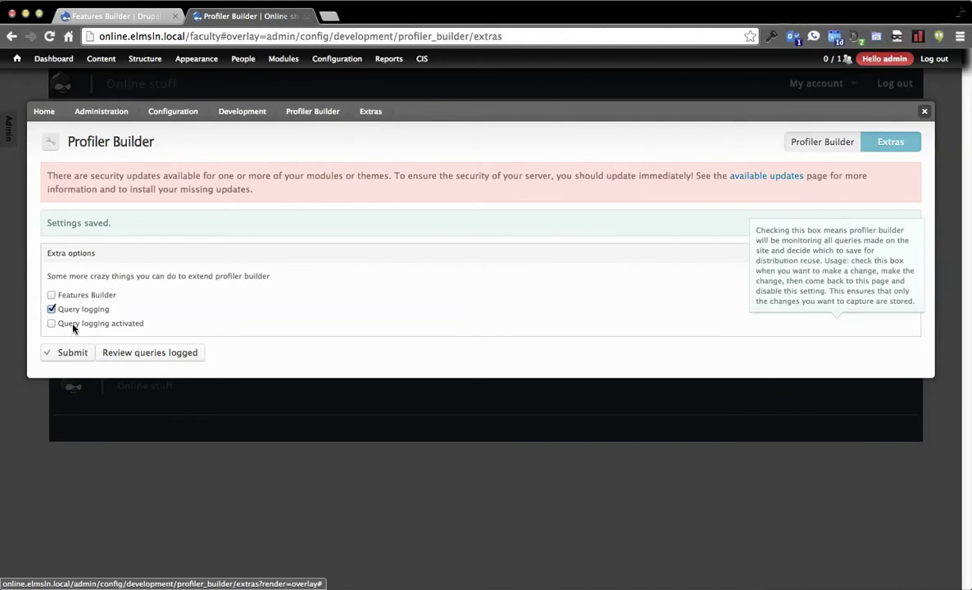
click(73, 326)
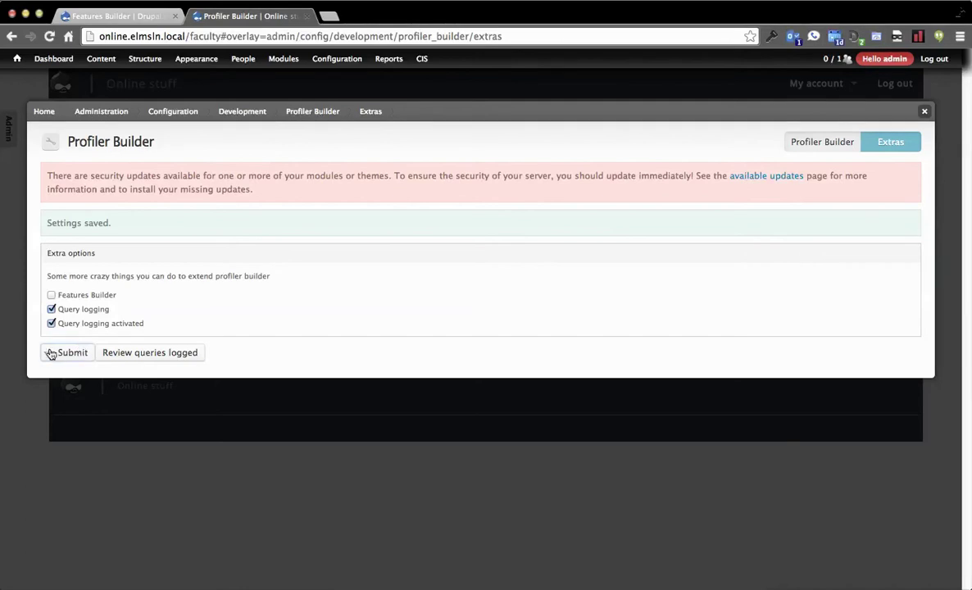
click(54, 354)
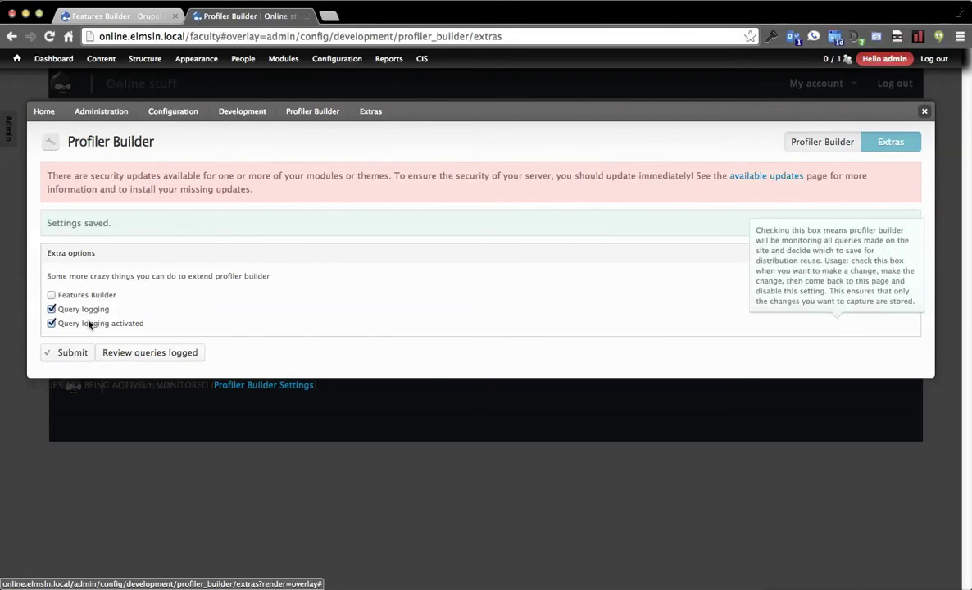
- Leave the settings overlay and start a new basic Page from Content > Add content
click(925, 112)
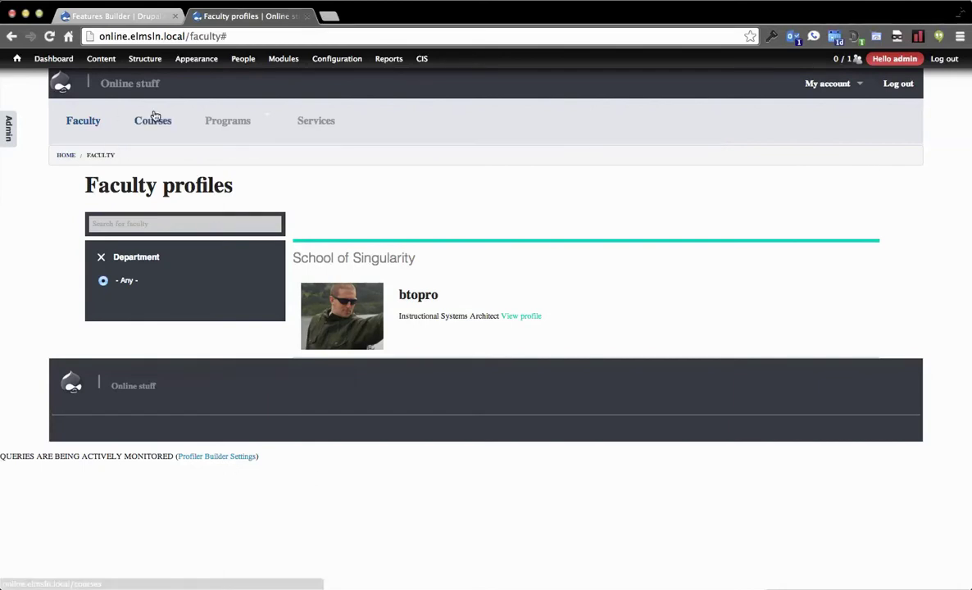
mouse_move(94, 61)
mouse_move(106, 77)
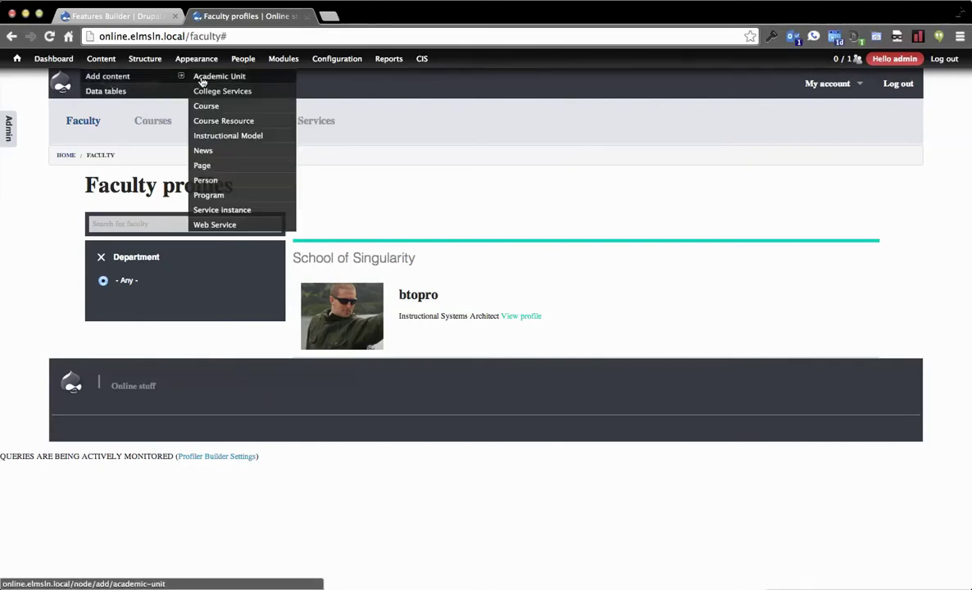
click(220, 165)
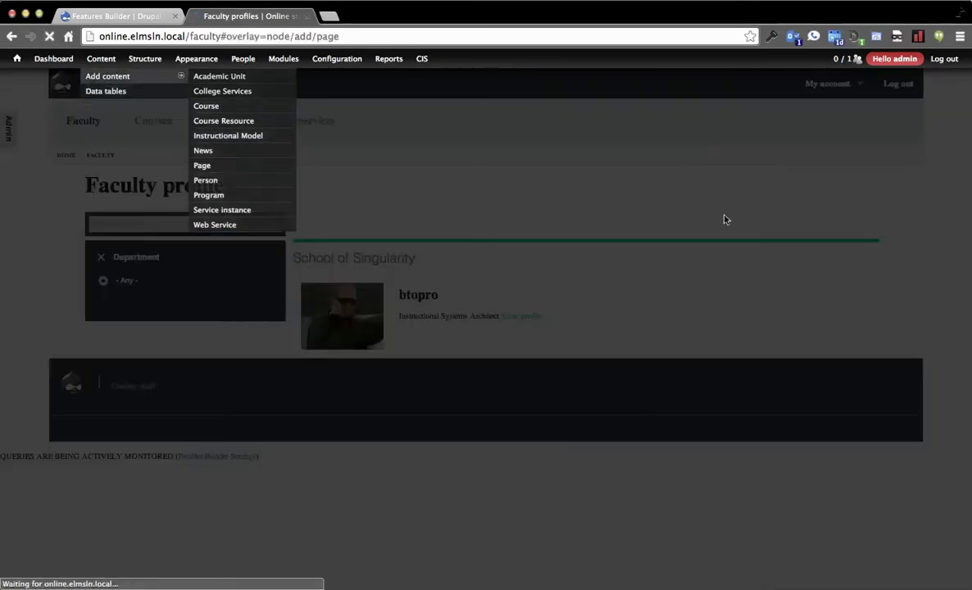
- Title the new page 'Lets create a page' and fill the body with filler text
click(163, 187)
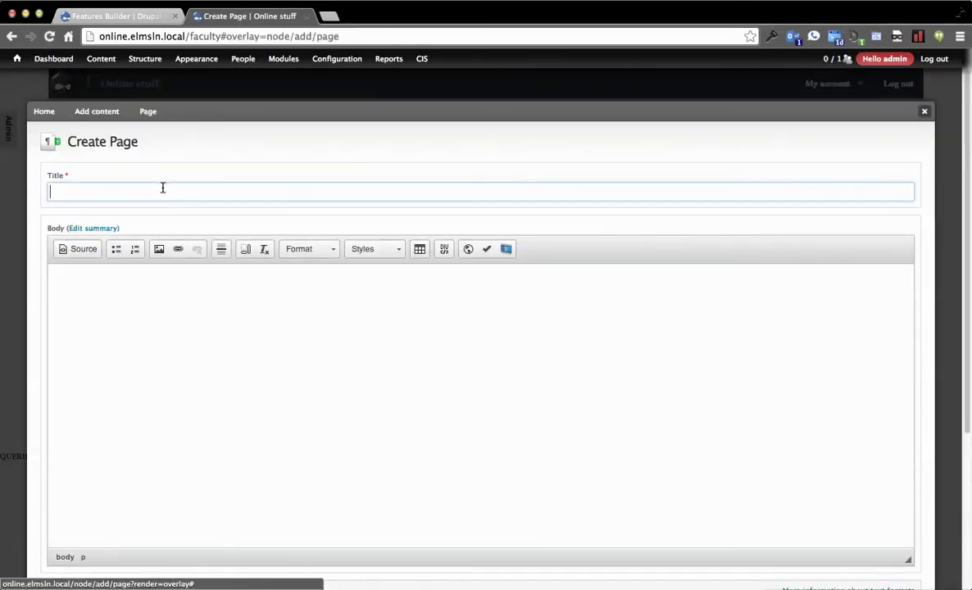
text(Lets g)
key(BackSpace)
text(create a page)
click(333, 338)
text(fsfsfsfsfsdfsfsdfsddfsgfd)
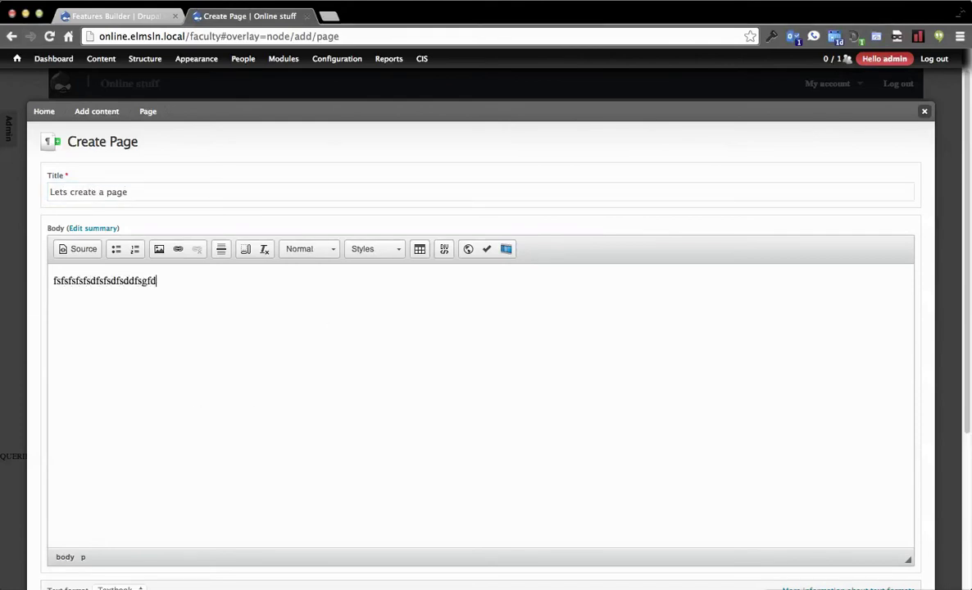
text( dfdfdf fd)
- Add a menu link under Programs with weight 5, appending 'dfsfsf' to its title
scroll(158, 401, down, 4)
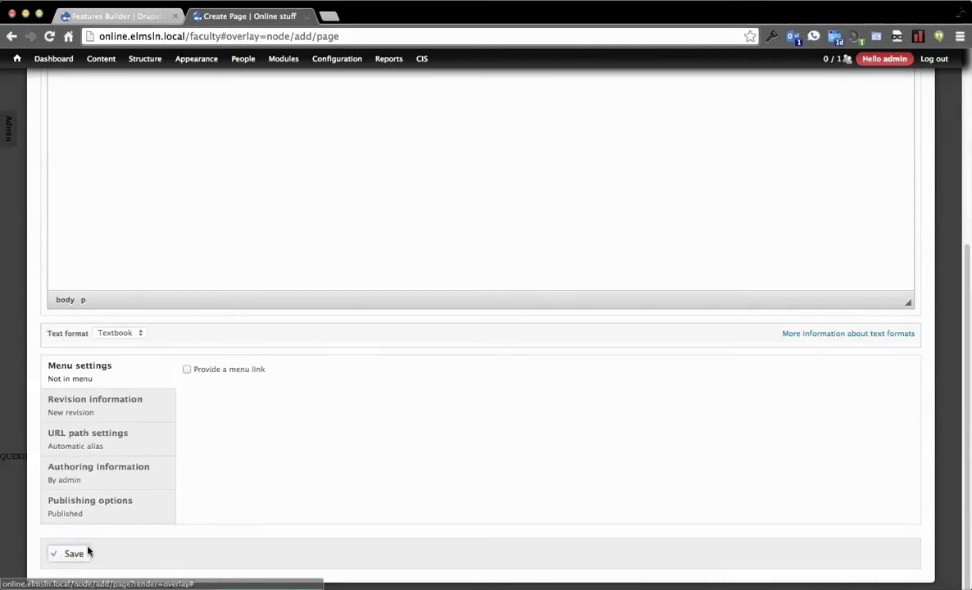
click(200, 371)
scroll(205, 409, down, 2)
click(238, 366)
click(233, 402)
click(201, 400)
click(201, 463)
click(249, 436)
text(dfsfsf)
click(221, 492)
- Enter the revision log message 'fdsfsfsfs'
scroll(123, 410, down, 1)
click(81, 299)
click(237, 390)
text(fdsfsfsfs)
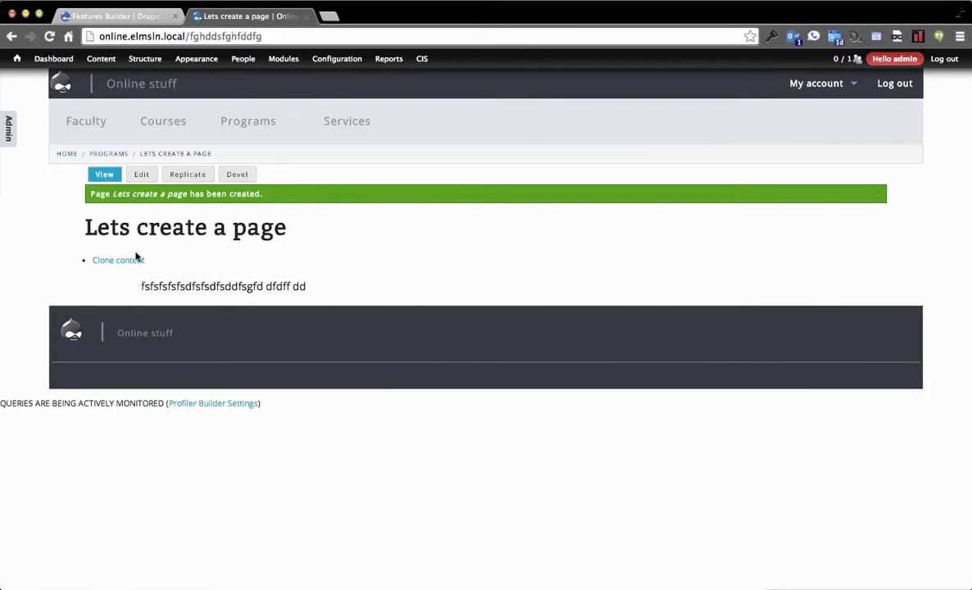
- Review the logged queries in Profiler Builder and inspect entry 70's INSERT INTO node statement and values
click(211, 404)
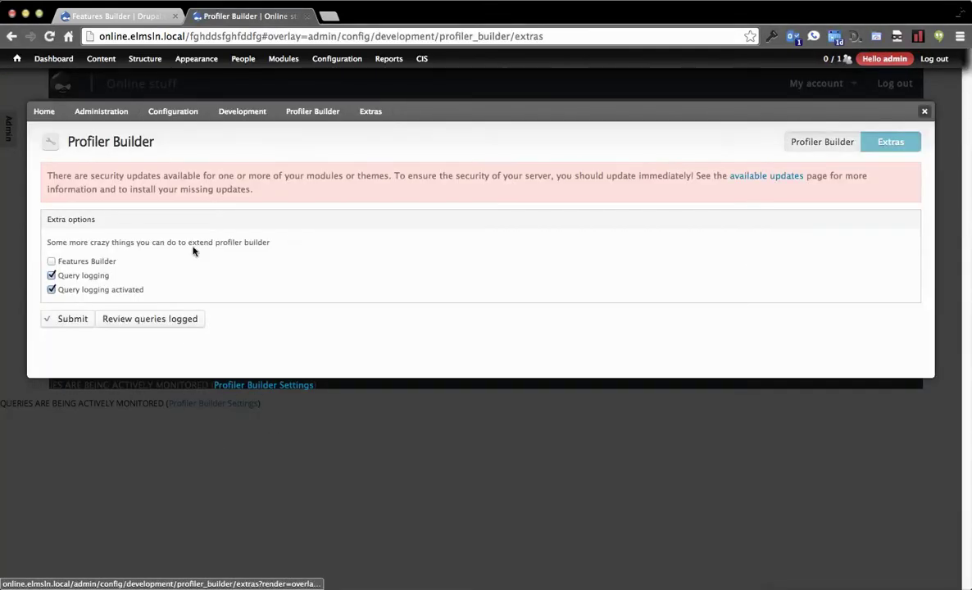
click(154, 322)
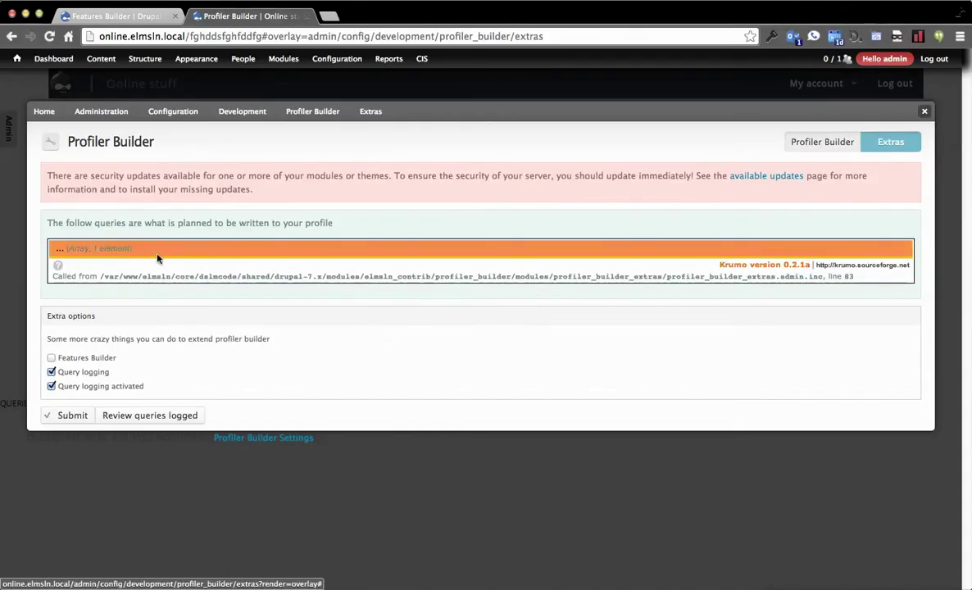
click(154, 250)
click(162, 270)
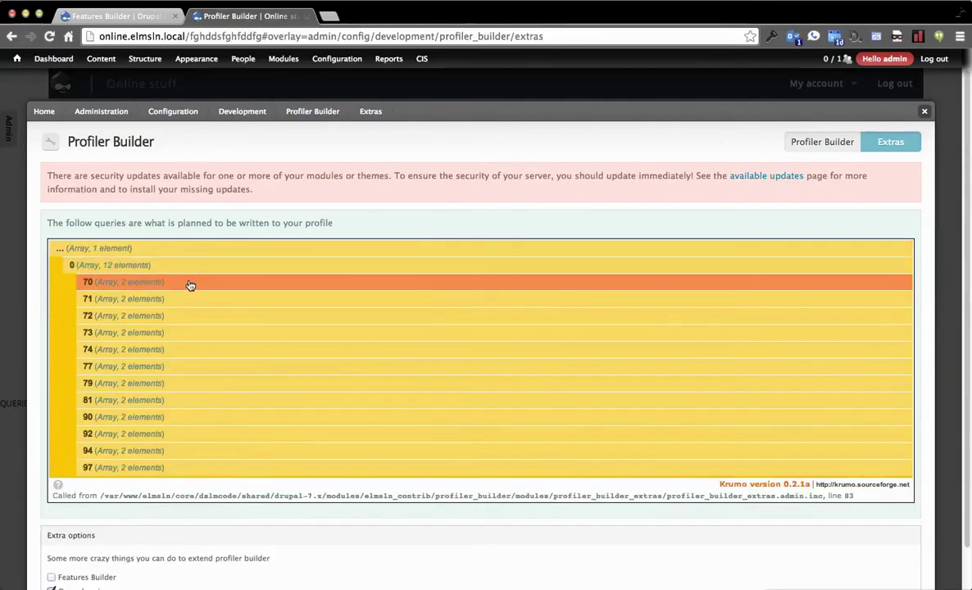
click(190, 282)
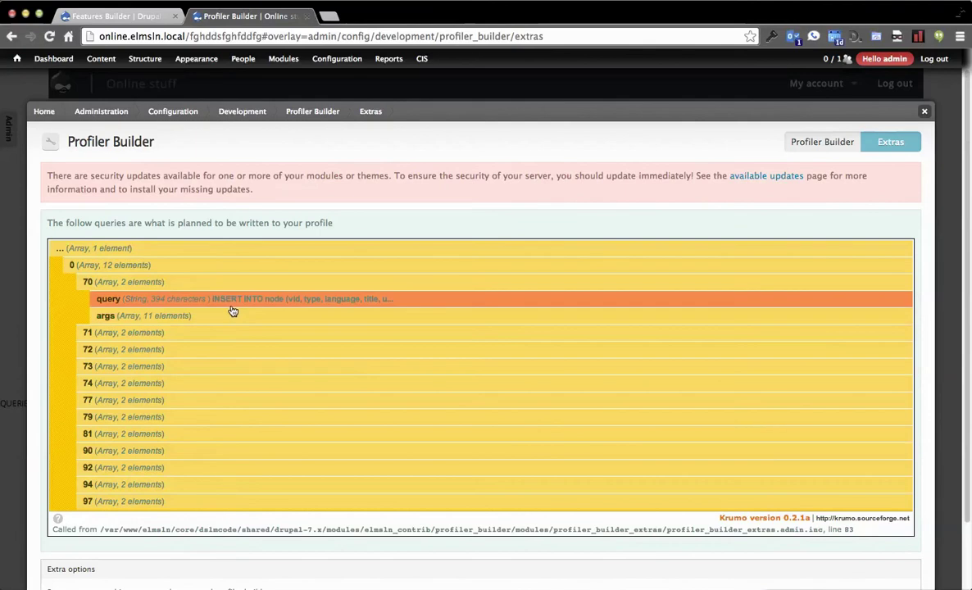
click(214, 296)
click(227, 352)
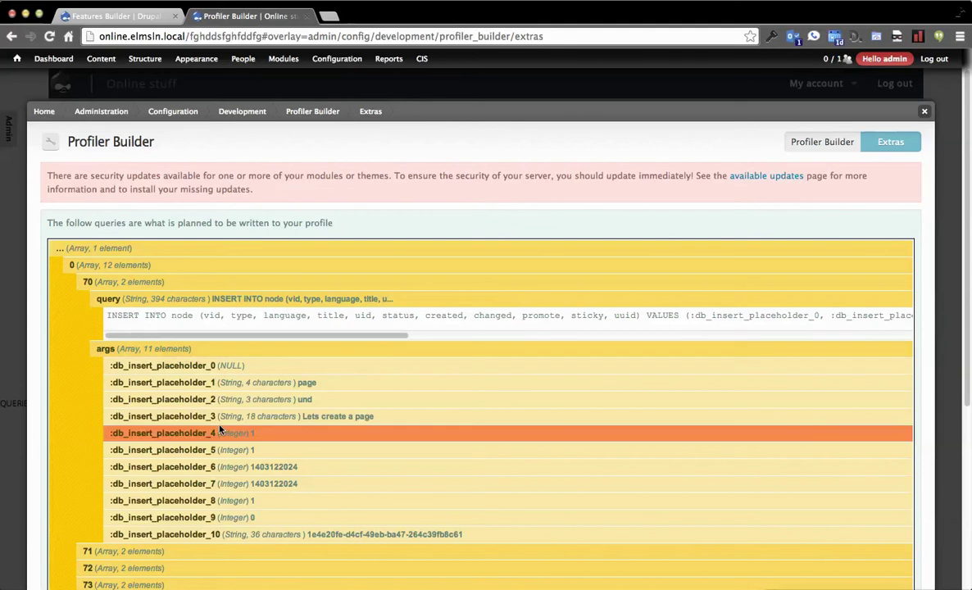
- Expand logged entries 71, 72, 73, 74, 77 and 79 to see their queries and args
scroll(254, 399, down, 3)
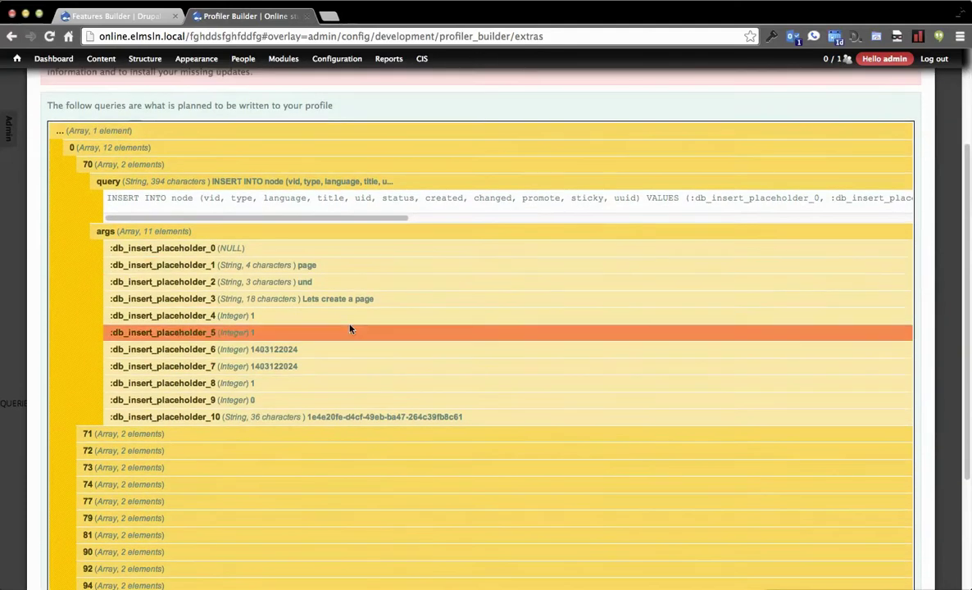
click(198, 436)
scroll(241, 424, down, 1)
scroll(238, 406, down, 1)
click(226, 414)
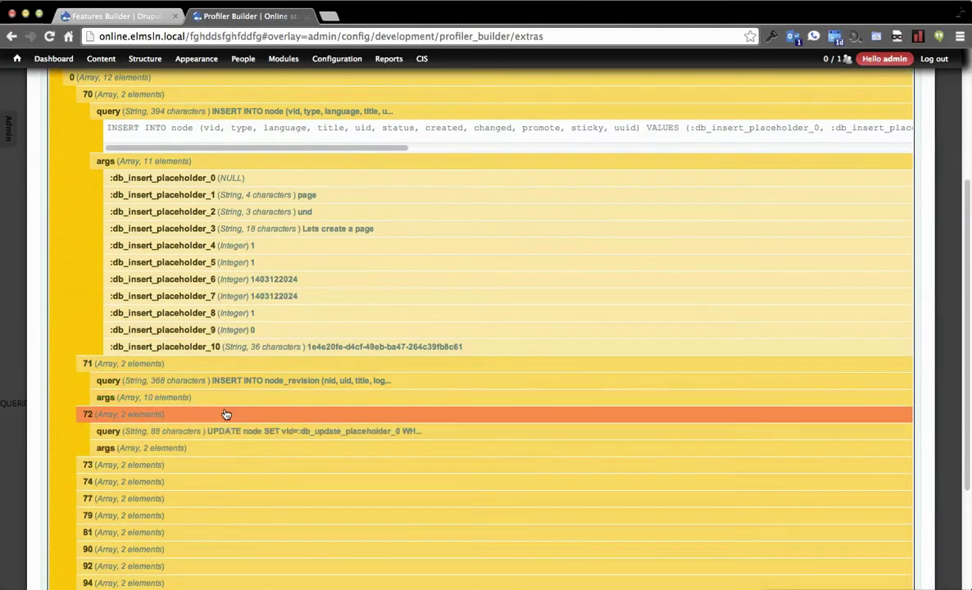
click(235, 467)
scroll(232, 465, down, 3)
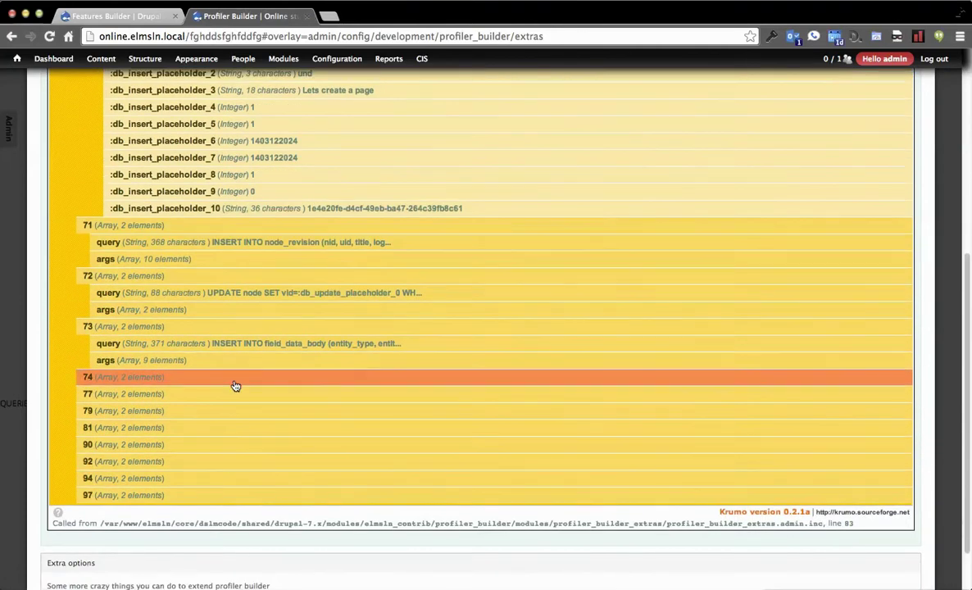
click(235, 378)
click(233, 427)
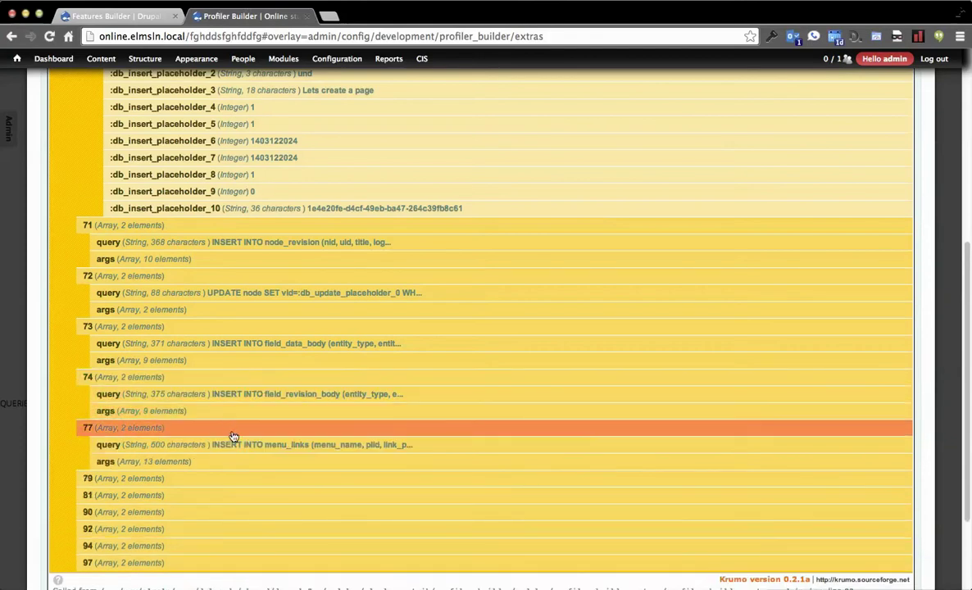
click(233, 484)
- Expand logged entries 81, 90 and 92 to see their queries and args
scroll(221, 434, down, 2)
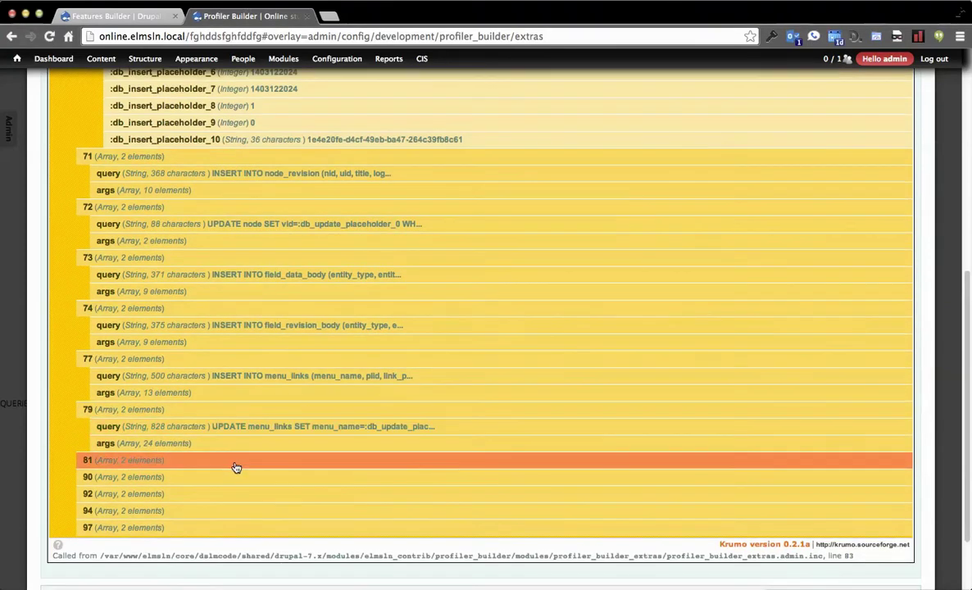
click(235, 461)
click(235, 512)
scroll(223, 406, down, 3)
scroll(221, 406, down, 1)
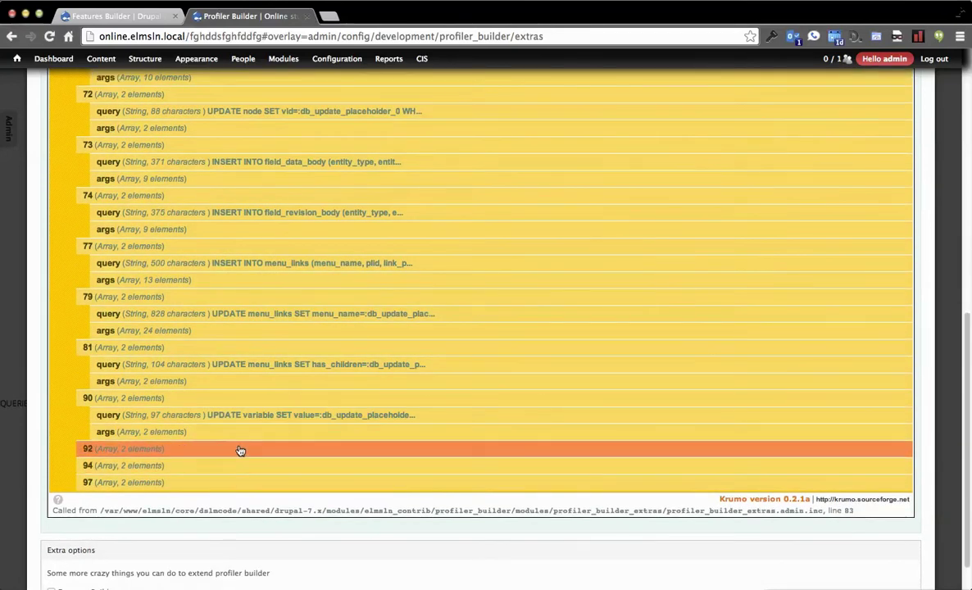
click(240, 451)
scroll(236, 422, down, 3)
- Inspect entry 90's UPDATE variable arguments, expand entries 94 and 97, then collapse the query dump
click(239, 350)
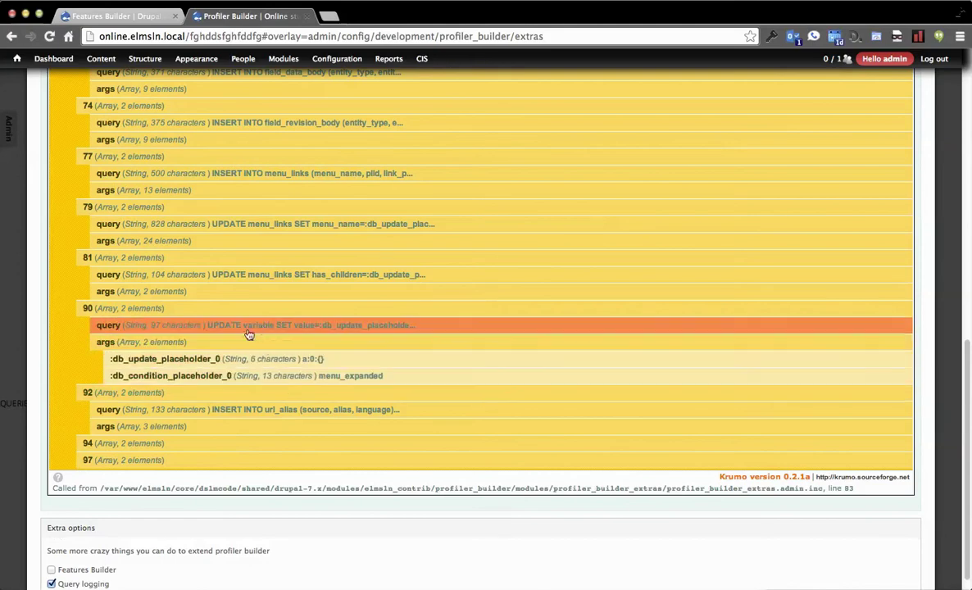
click(264, 327)
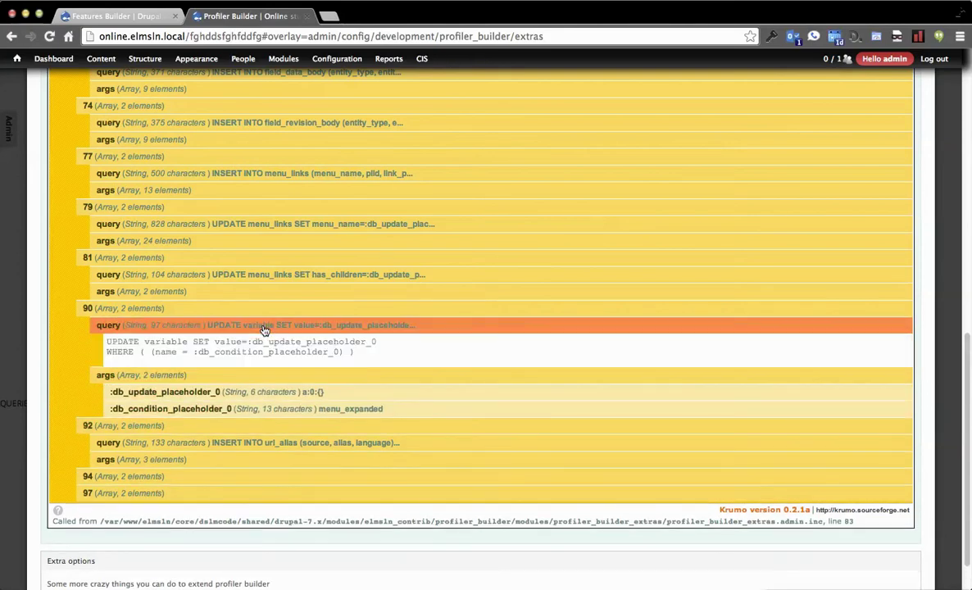
click(265, 326)
click(267, 444)
scroll(257, 406, down, 2)
scroll(256, 405, down, 1)
click(254, 407)
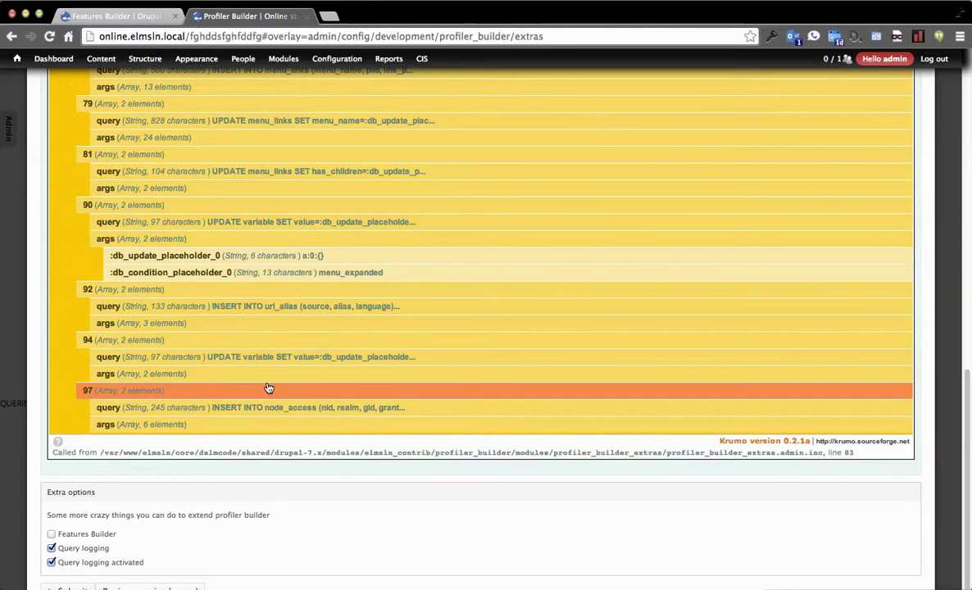
scroll(269, 388, up, 15)
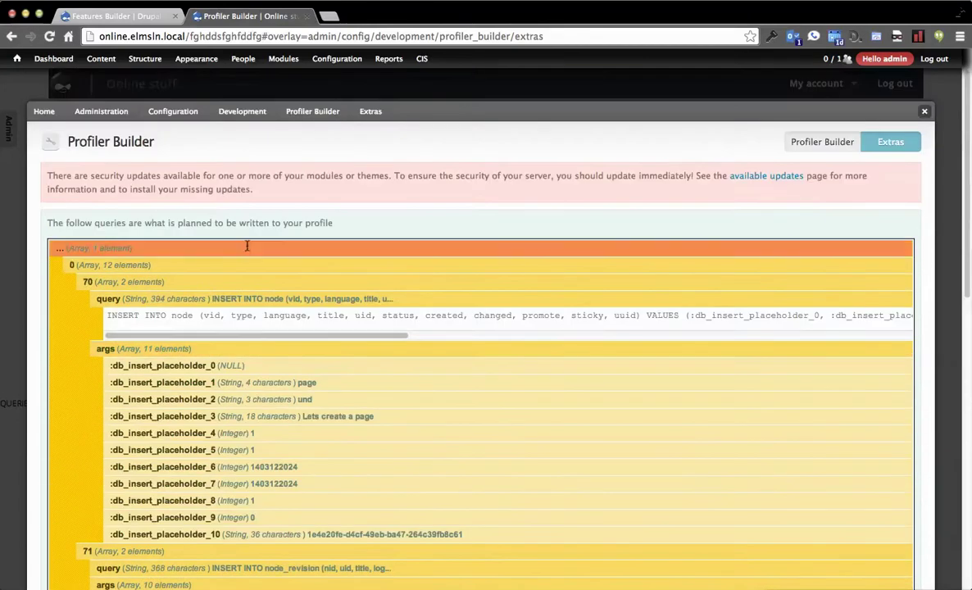
click(206, 246)
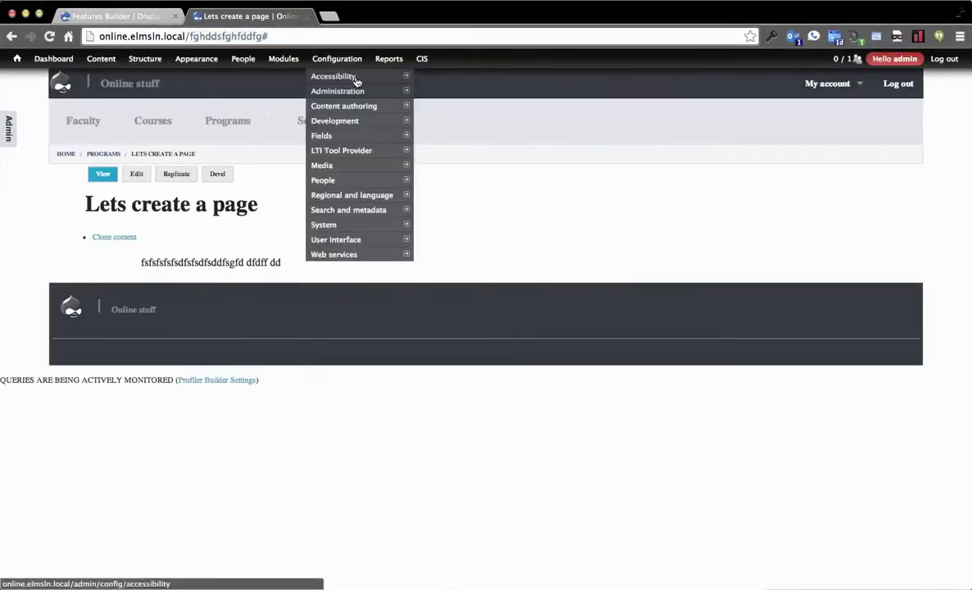
- In Logging and errors, display only errors and warnings, keep 10000 database log messages, and save
mouse_move(377, 126)
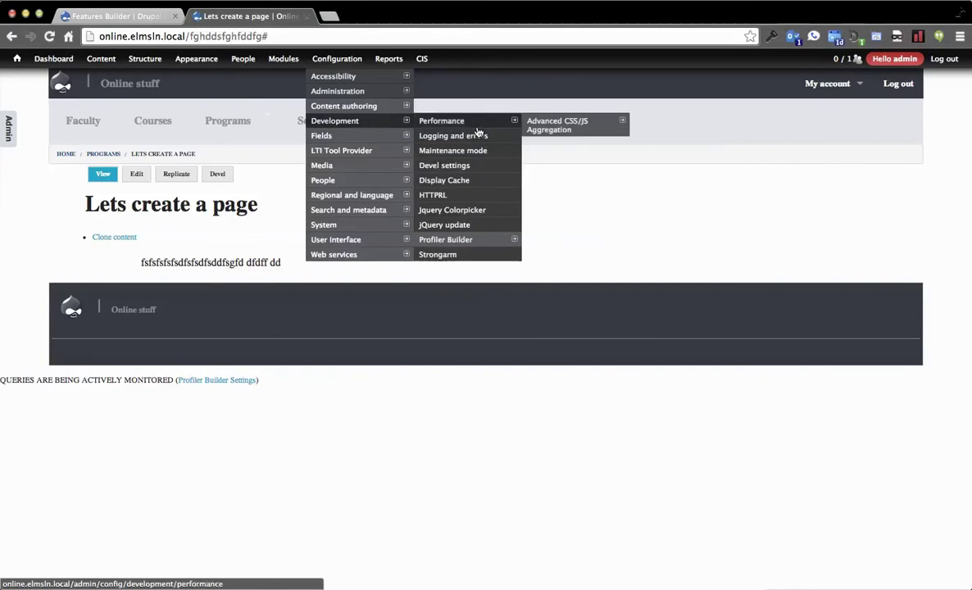
click(443, 135)
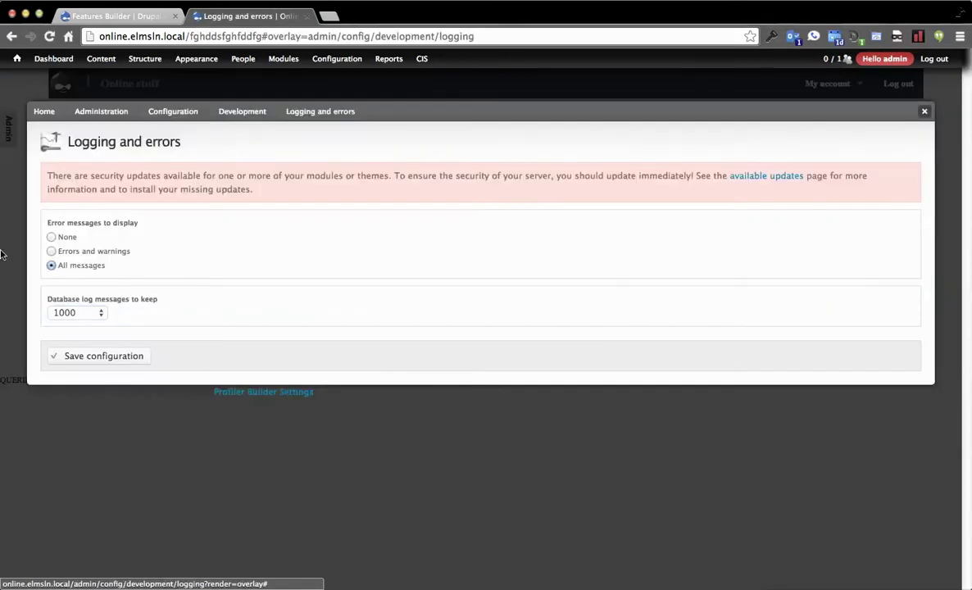
click(68, 239)
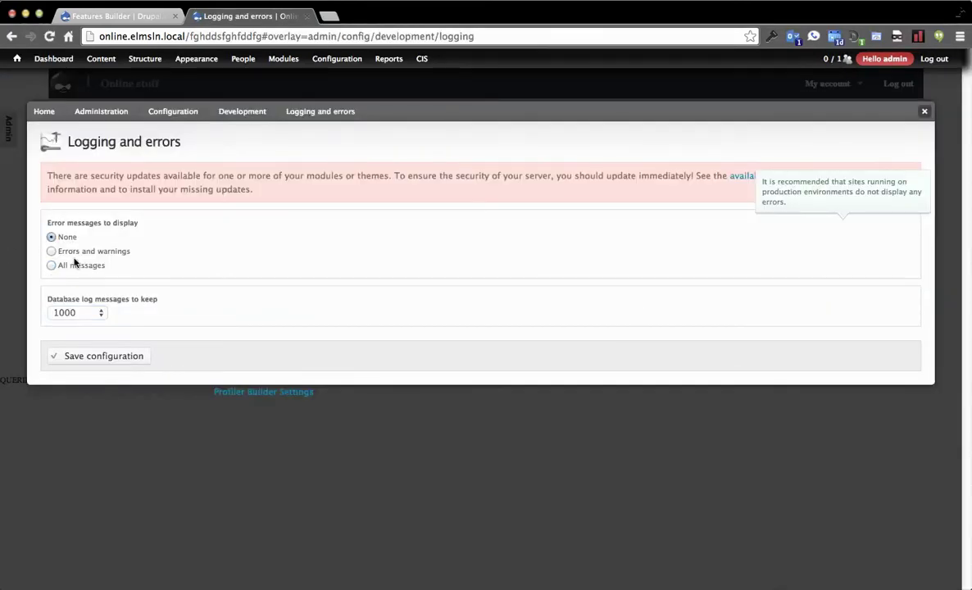
click(73, 254)
click(76, 312)
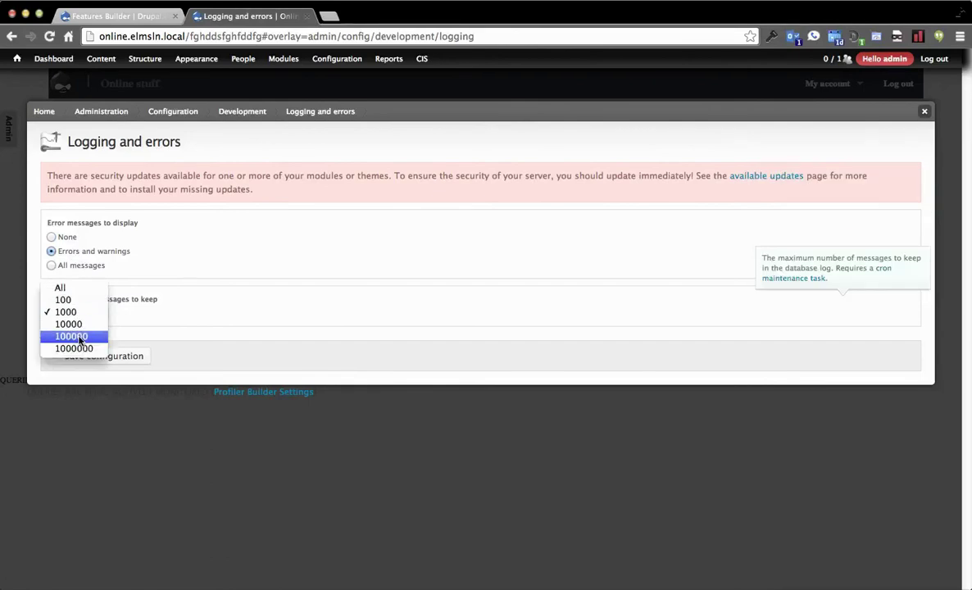
click(82, 324)
click(104, 357)
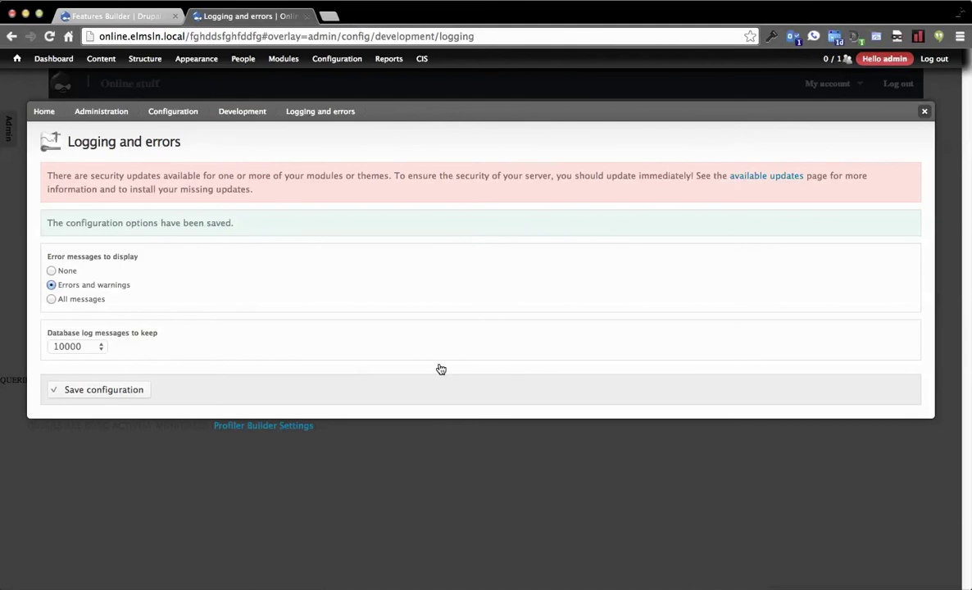
click(261, 426)
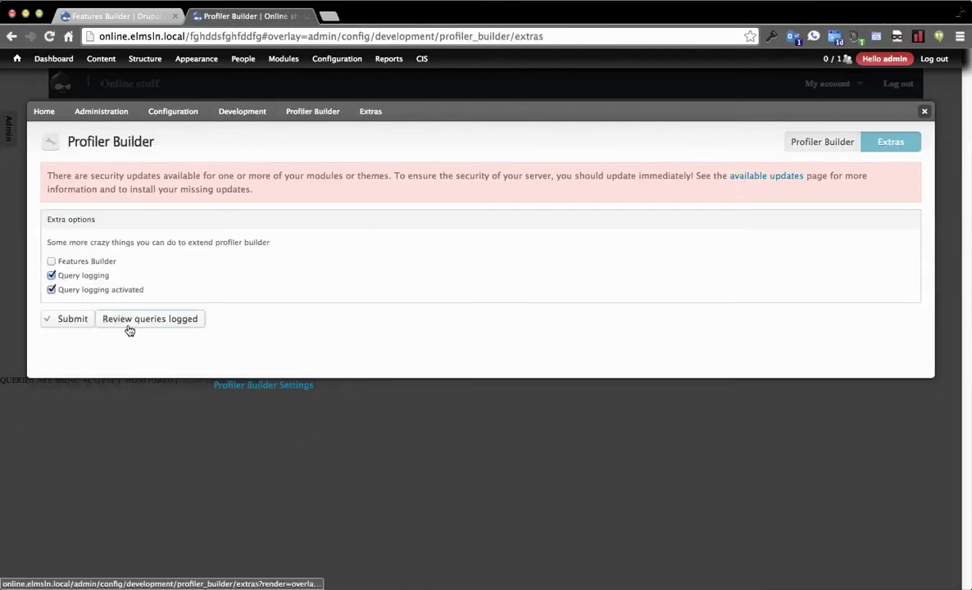
- List the logged queries and open entry 70 in the group of twelve
click(130, 322)
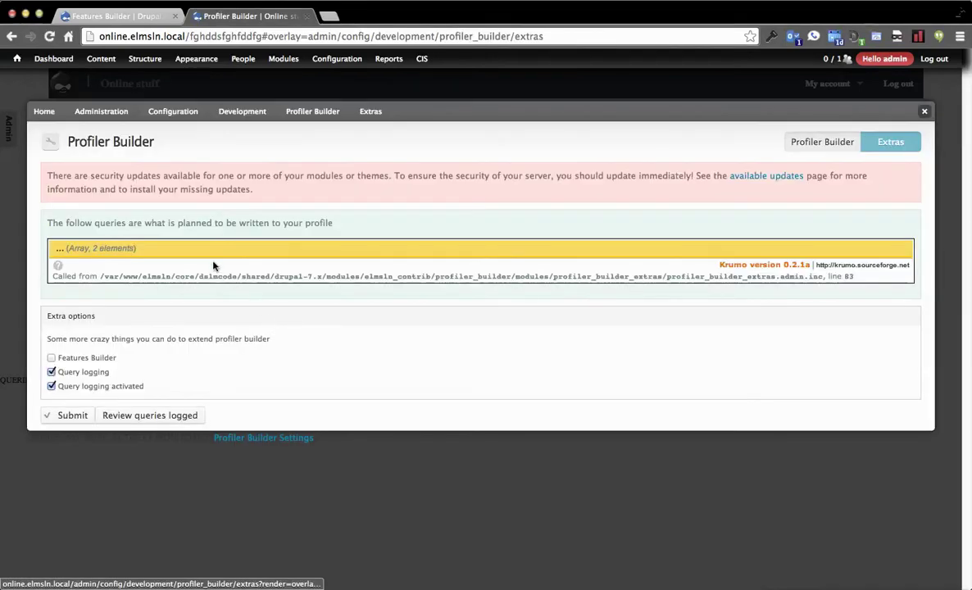
click(213, 250)
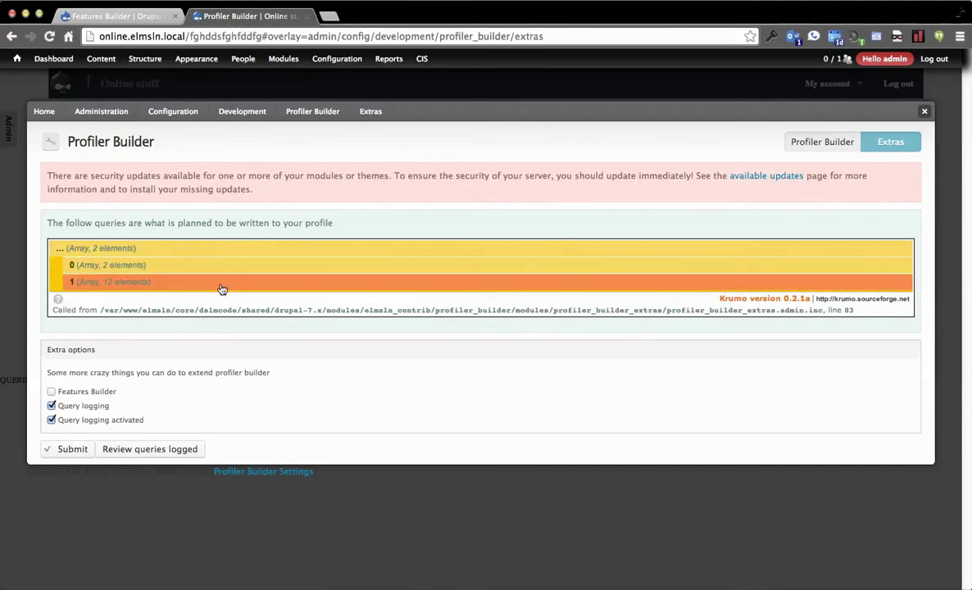
click(220, 284)
click(221, 301)
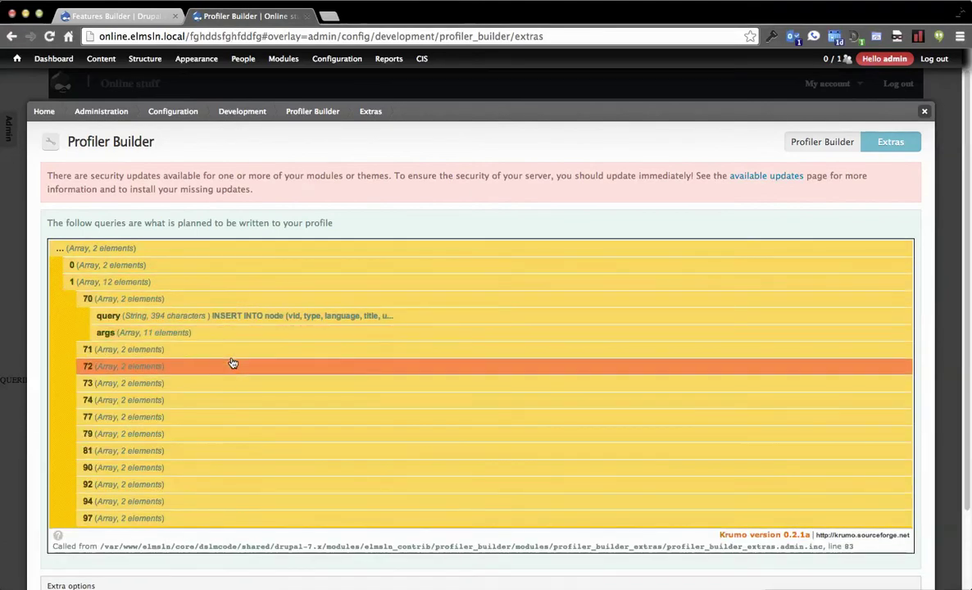
click(174, 282)
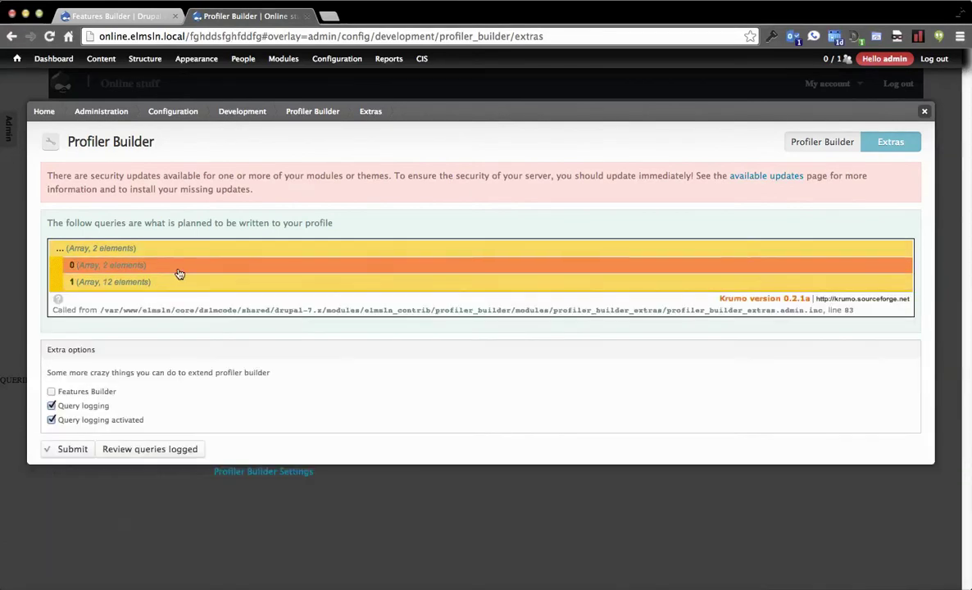
- Expand entries 35 and 38, revealing 38's INSERT INTO variable statement with dblog_row_limit arguments
click(179, 272)
click(197, 285)
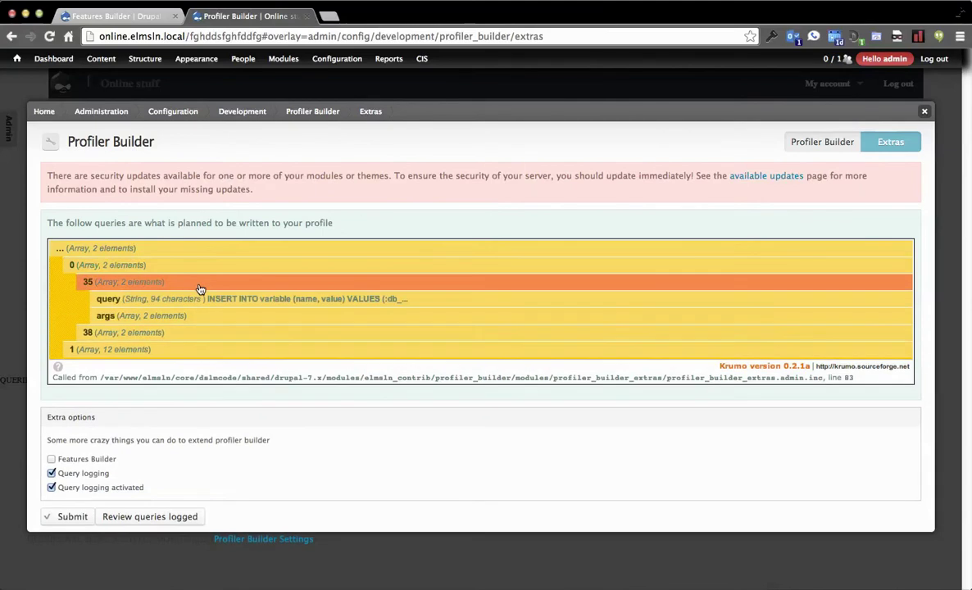
click(259, 332)
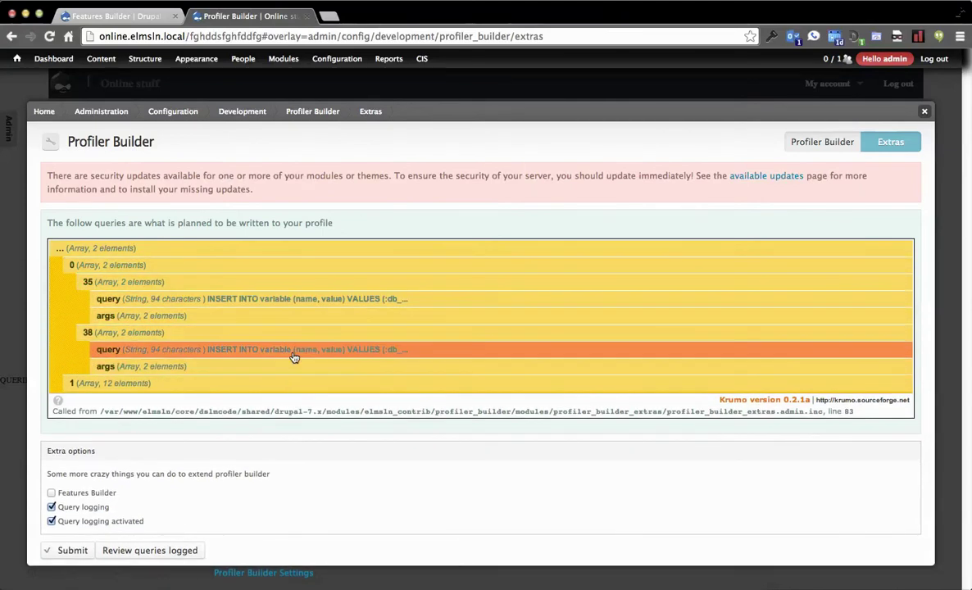
click(294, 358)
click(297, 390)
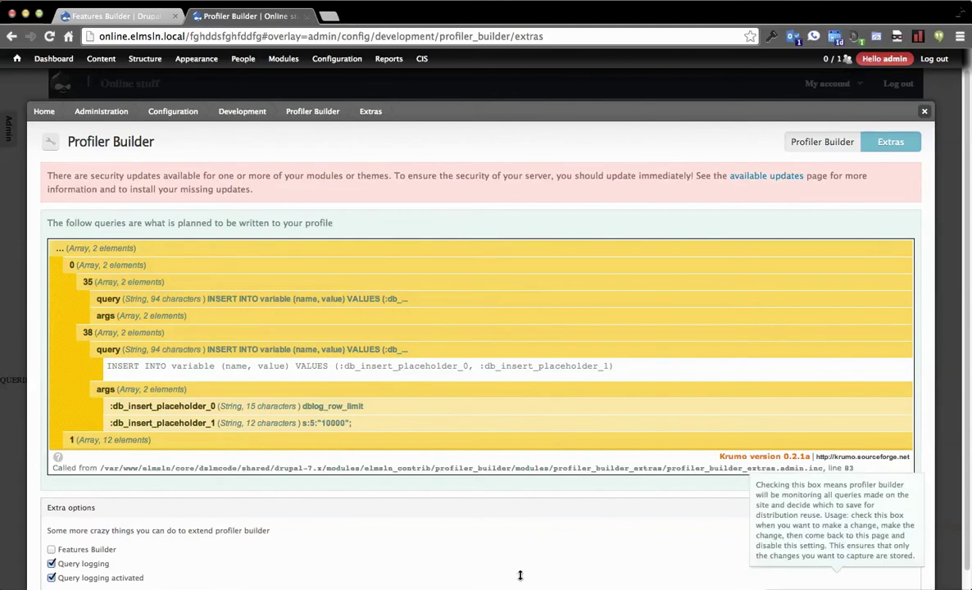
key(super+Tab)
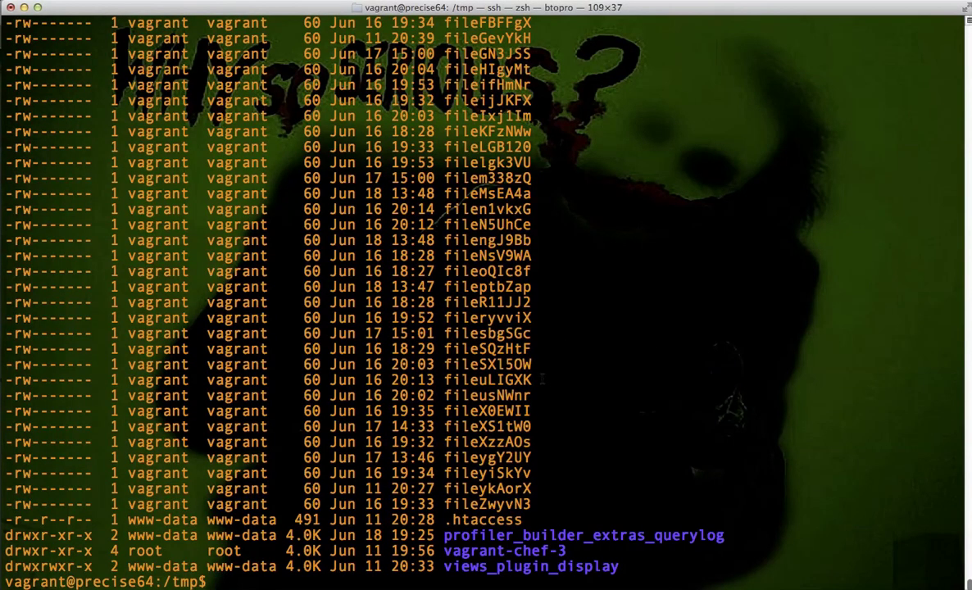
- In Terminal, change into profiler_builder_extras_querylog and list its two JSON logs
text(cd p)
key(Tab)
key(Return)
text(l)
key(Return)
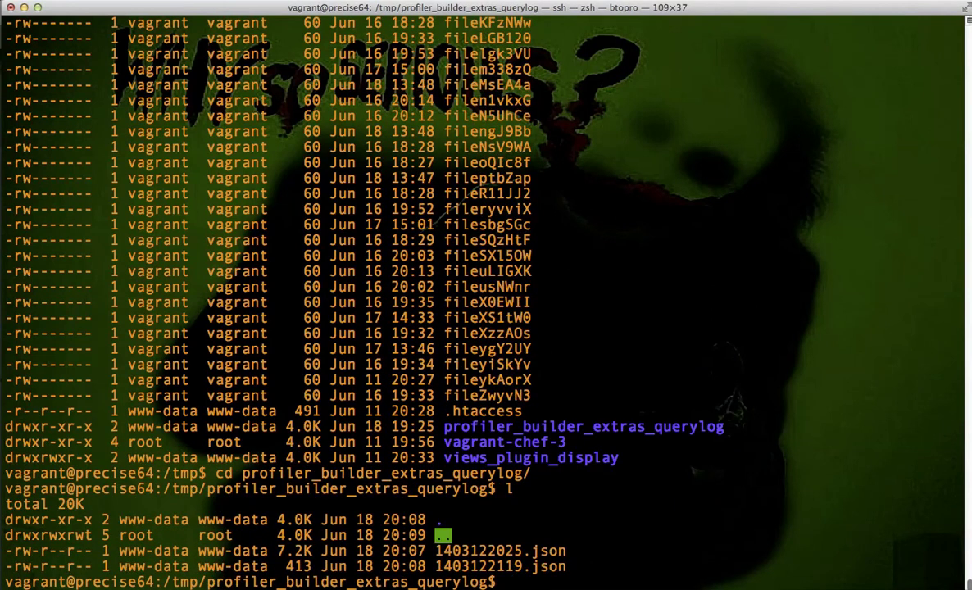
- View the logged queries in 1403122025.json with vi, then return to Chrome
drag(566, 551, 443, 551)
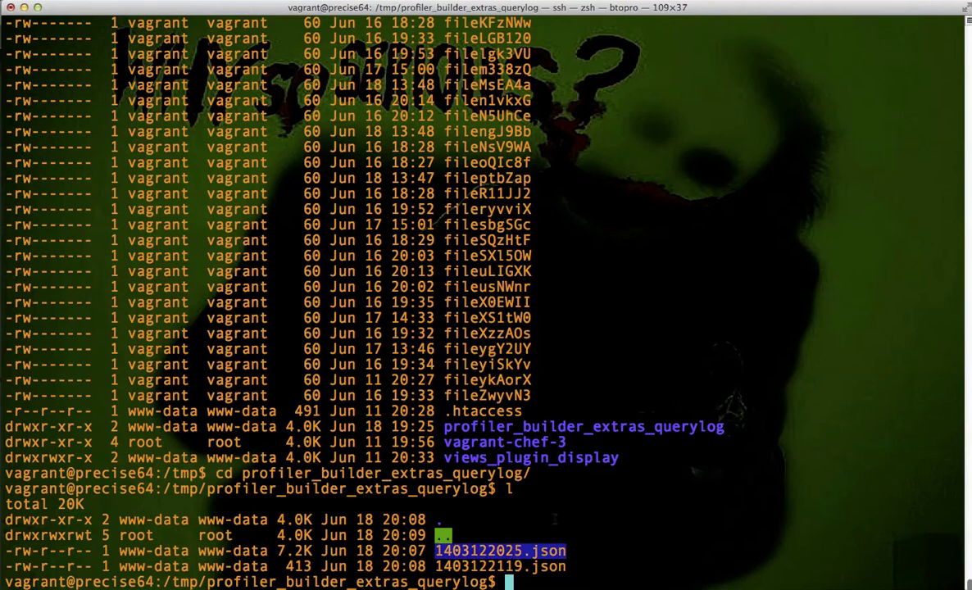
text(vi)
text(1403122025.json)
key(Return)
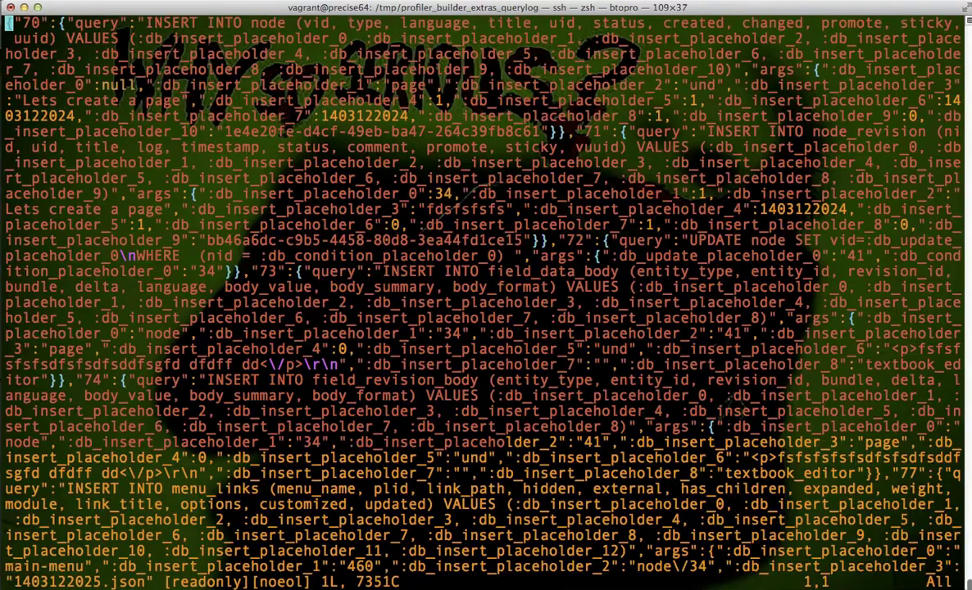
text(:q)
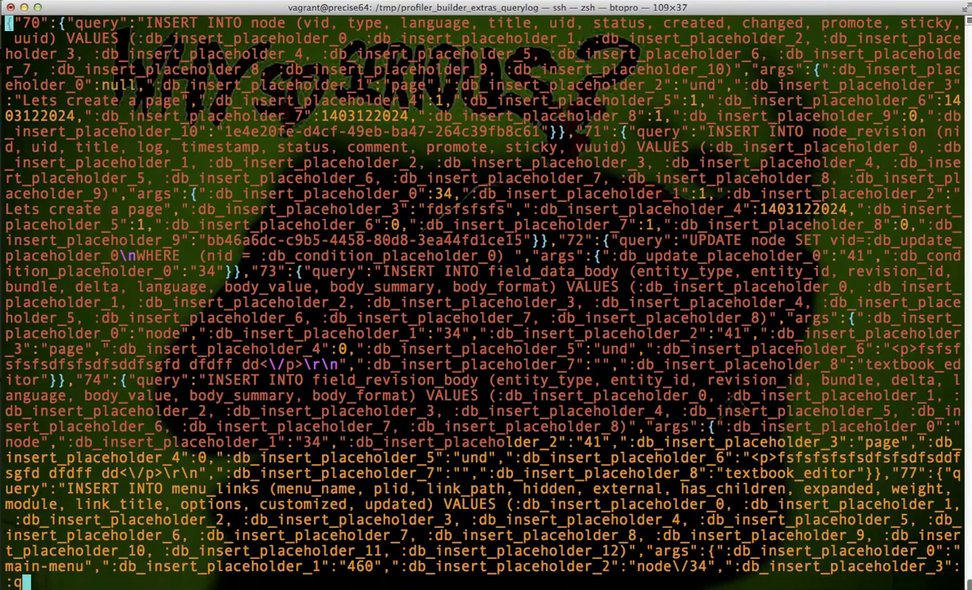
key(Return)
key(super+Tab)
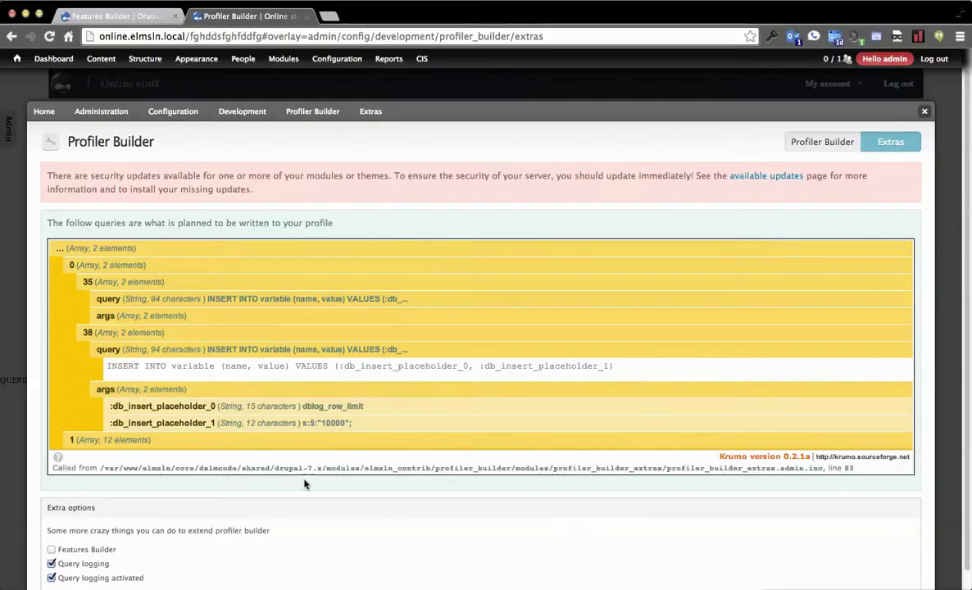
- Deactivate 'Query logging activated' on the Profiler Builder Extras page and submit
click(335, 255)
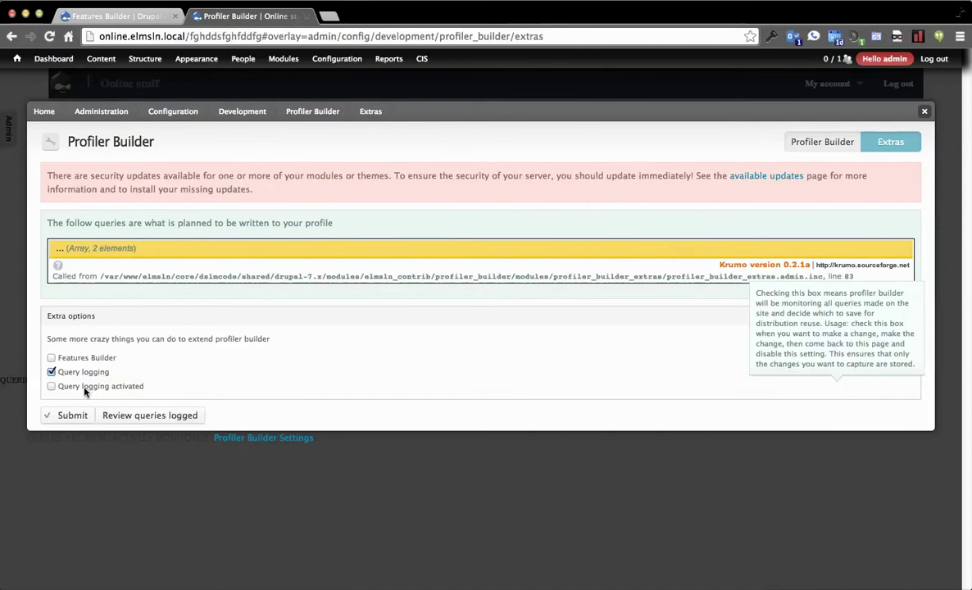
click(59, 390)
click(69, 415)
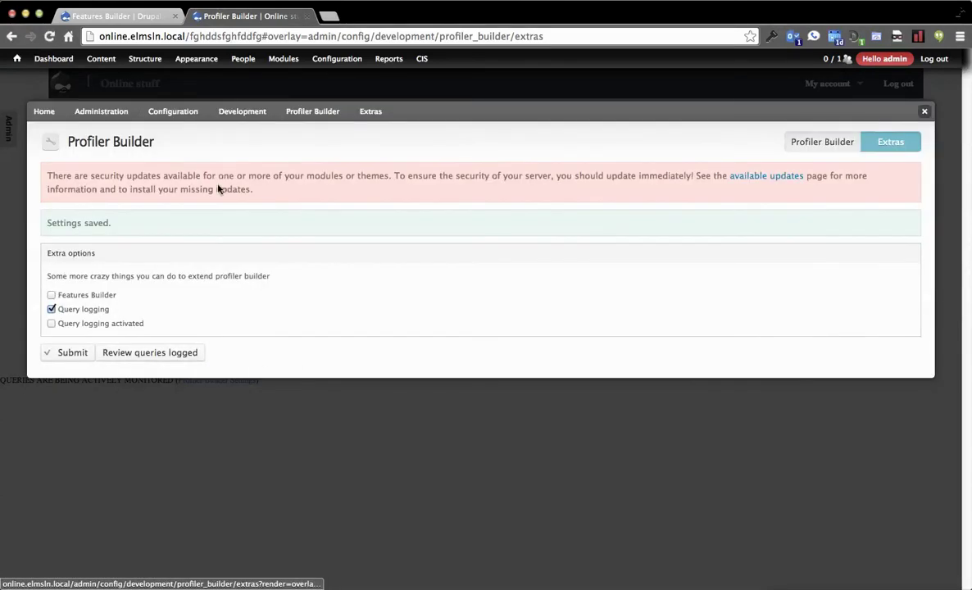
- Go to Configuration > Development > Profiler Builder
mouse_move(337, 59)
mouse_move(340, 124)
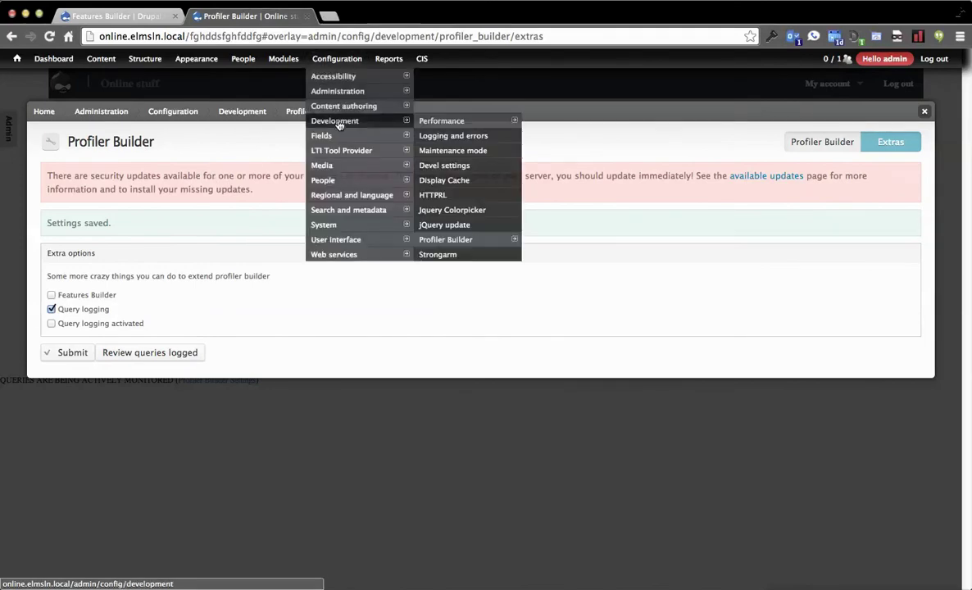
click(467, 239)
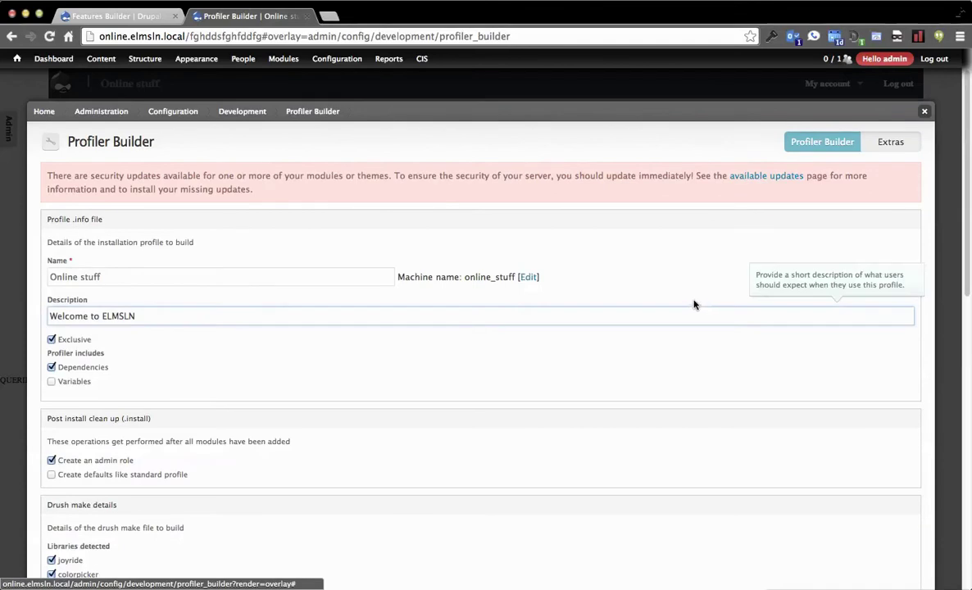
scroll(137, 280, down, 10)
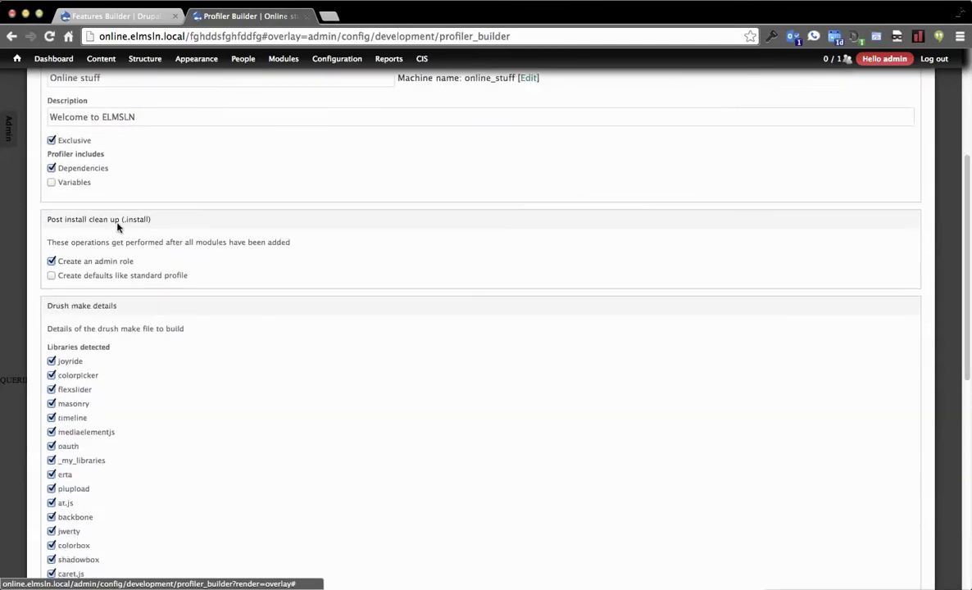
scroll(111, 262, down, 3)
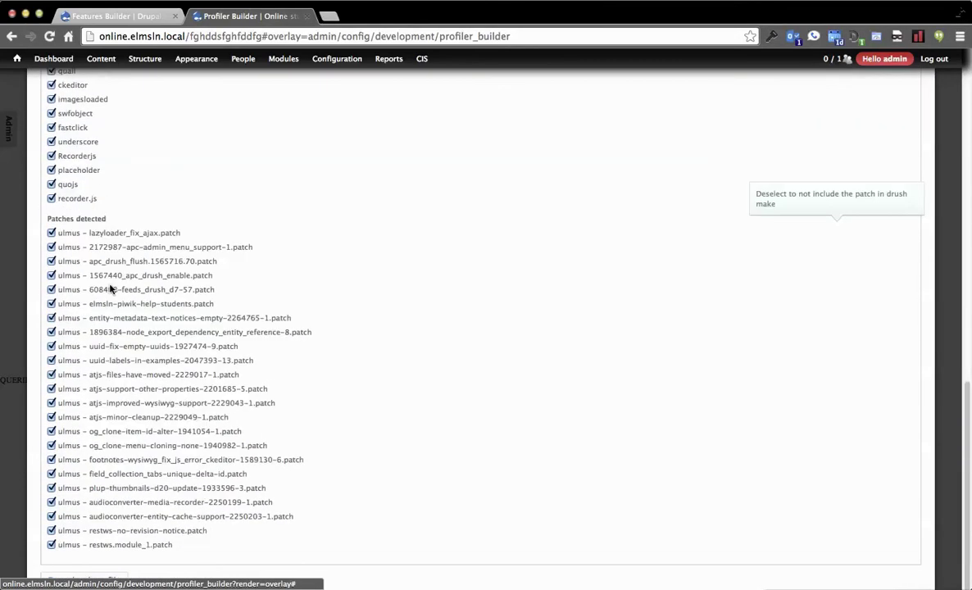
- Exclude all nine detected patches, including apc admin_menu, node_export, atjs, og_clone, plup and audioconverter
click(51, 247)
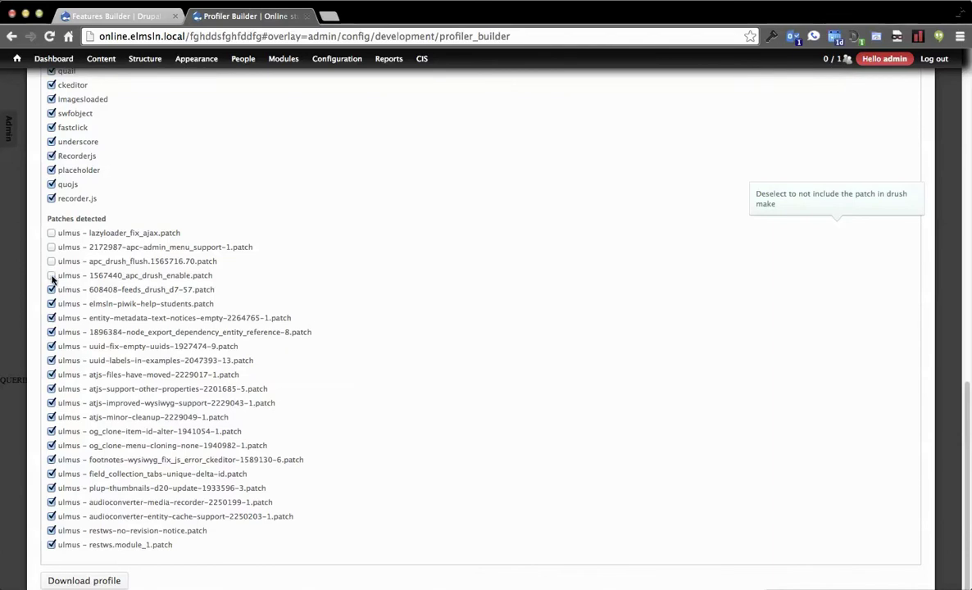
click(51, 332)
click(51, 375)
click(51, 388)
click(51, 403)
click(51, 445)
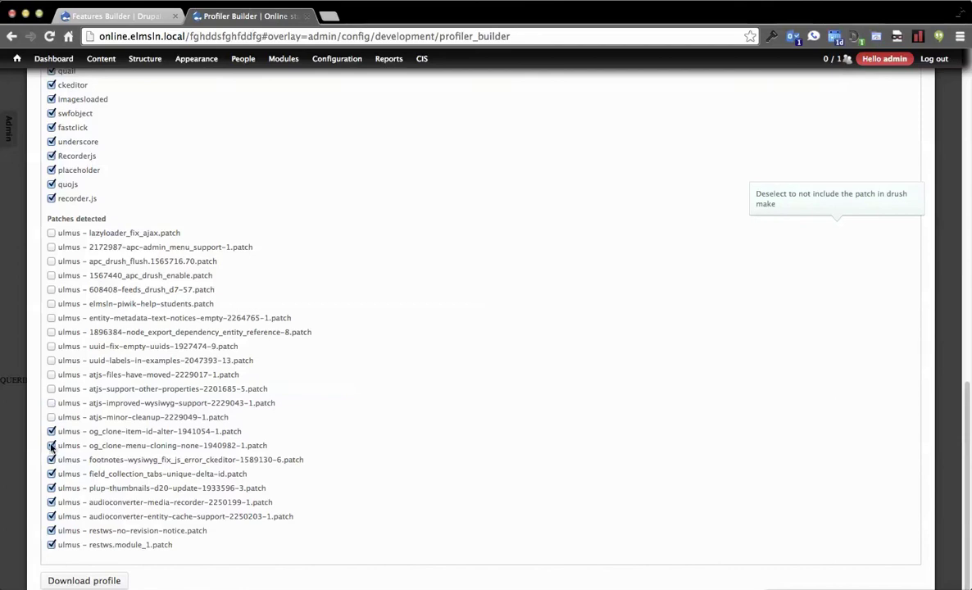
click(51, 431)
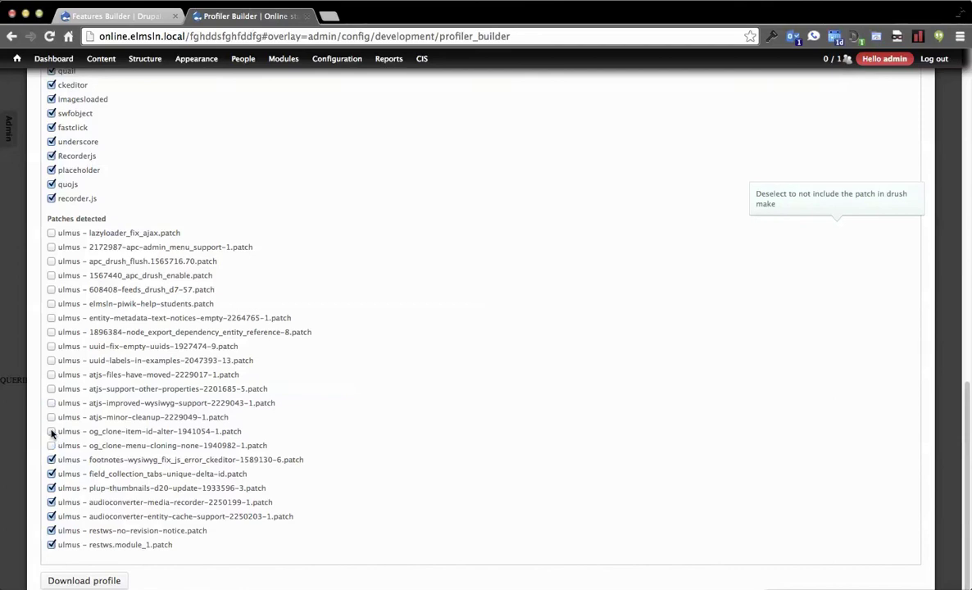
click(50, 489)
click(51, 502)
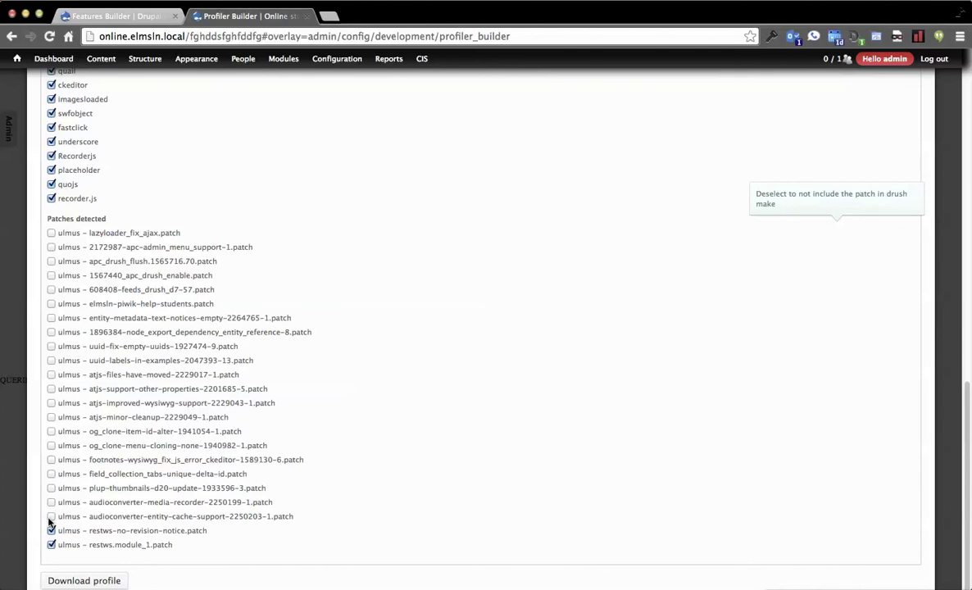
scroll(91, 388, up, 5)
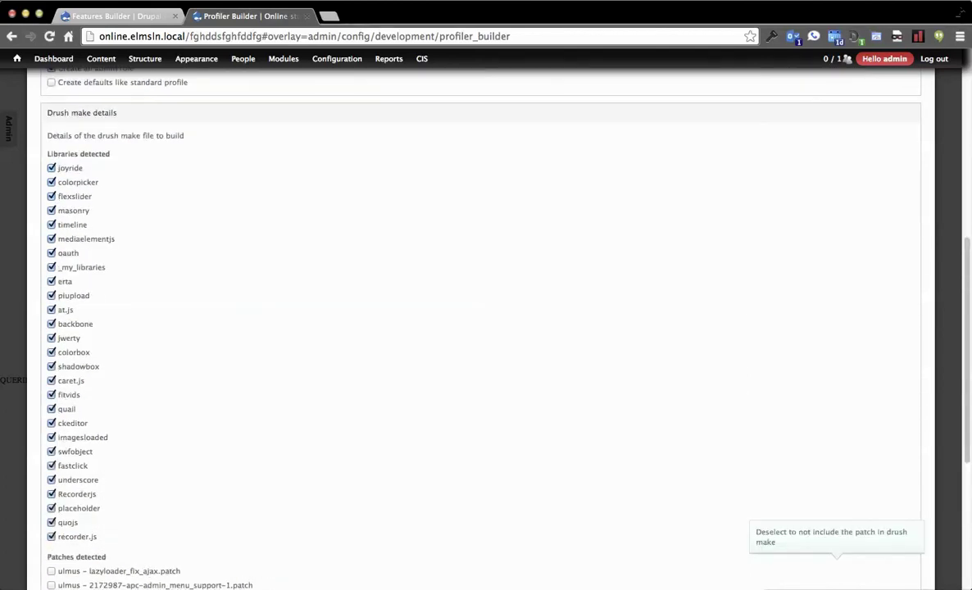
scroll(191, 439, down, 5)
- Download the profile as online_stuff.tar, extract it, and open online_stuff.install in the text editor
click(67, 580)
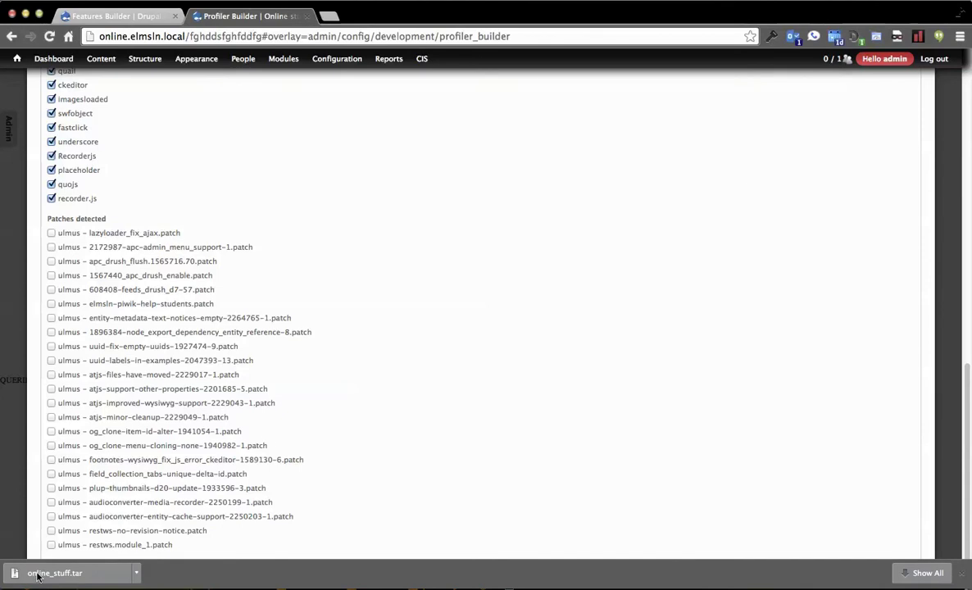
click(37, 574)
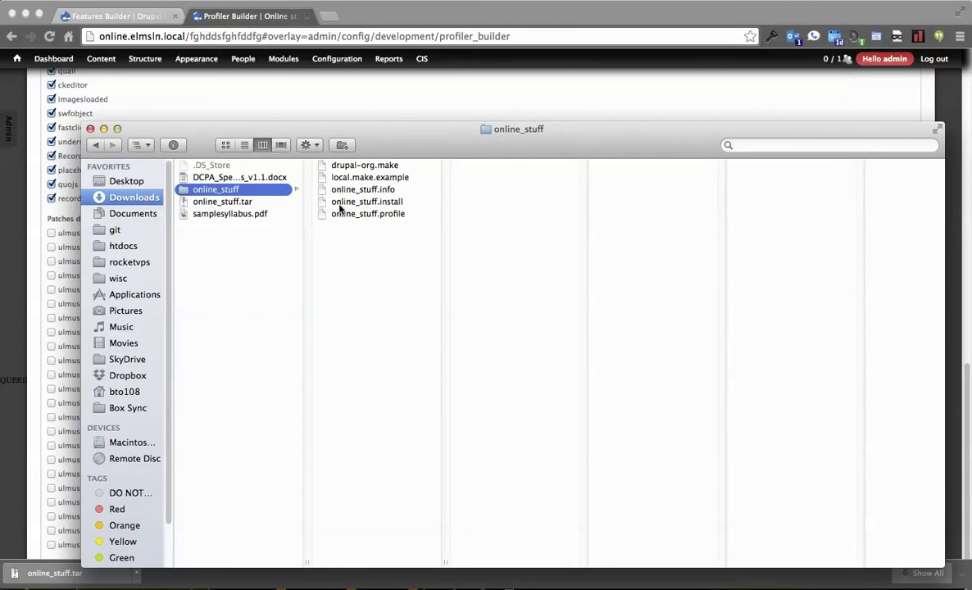
click(321, 203)
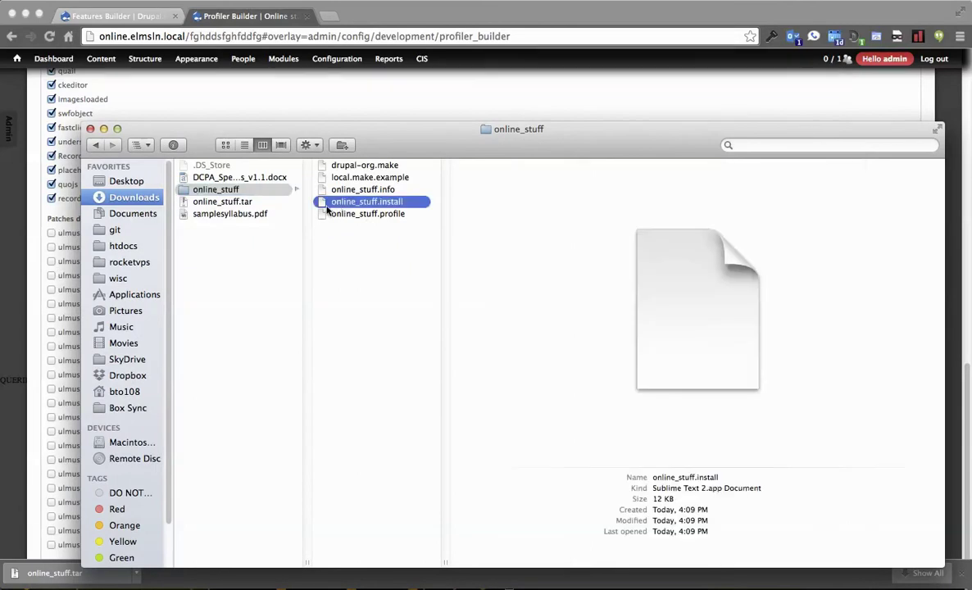
double_click(320, 206)
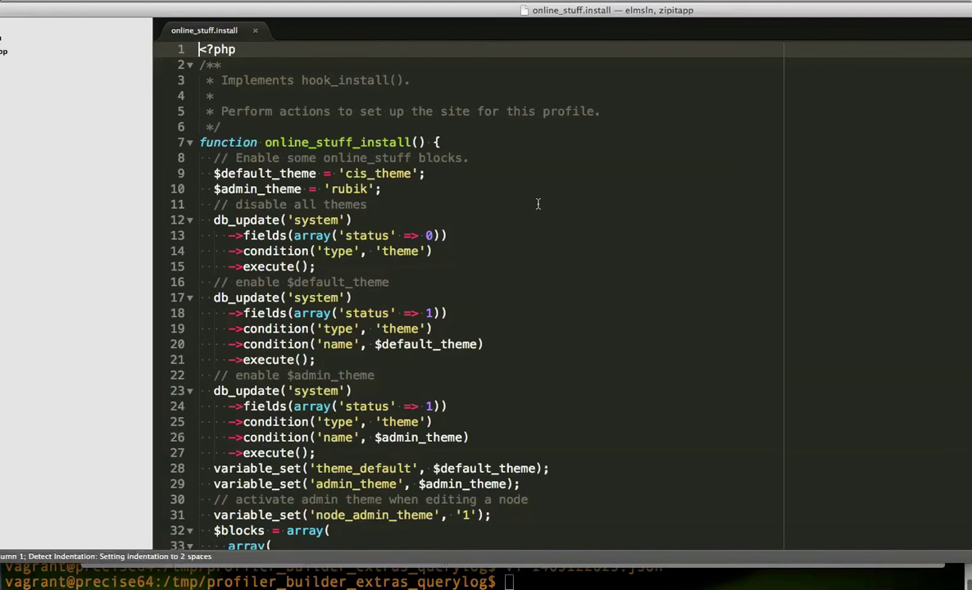
scroll(533, 208, down, 1)
scroll(530, 251, down, 20)
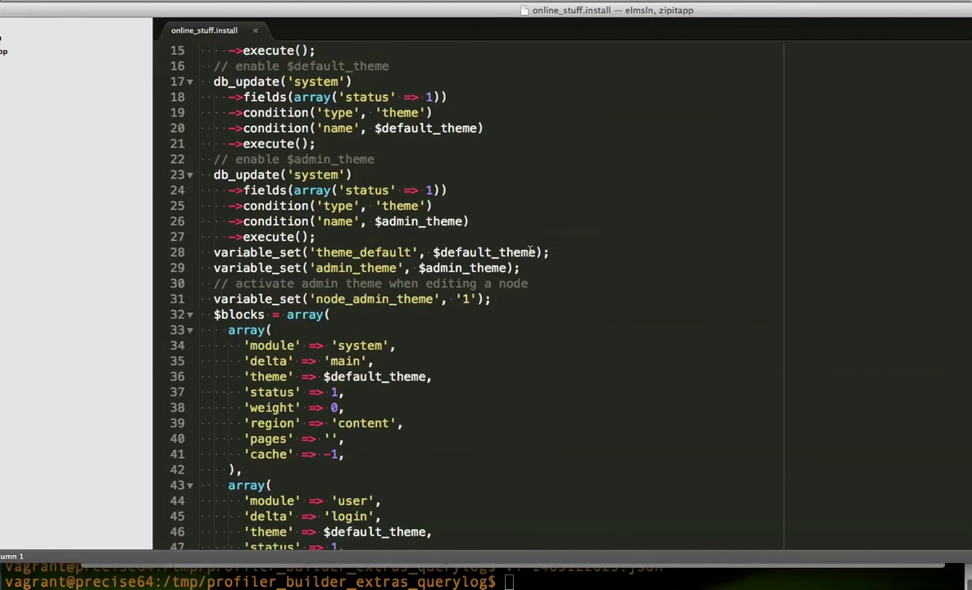
scroll(478, 240, down, 9)
scroll(477, 240, down, 2)
drag(363, 318, 301, 190)
click(316, 209)
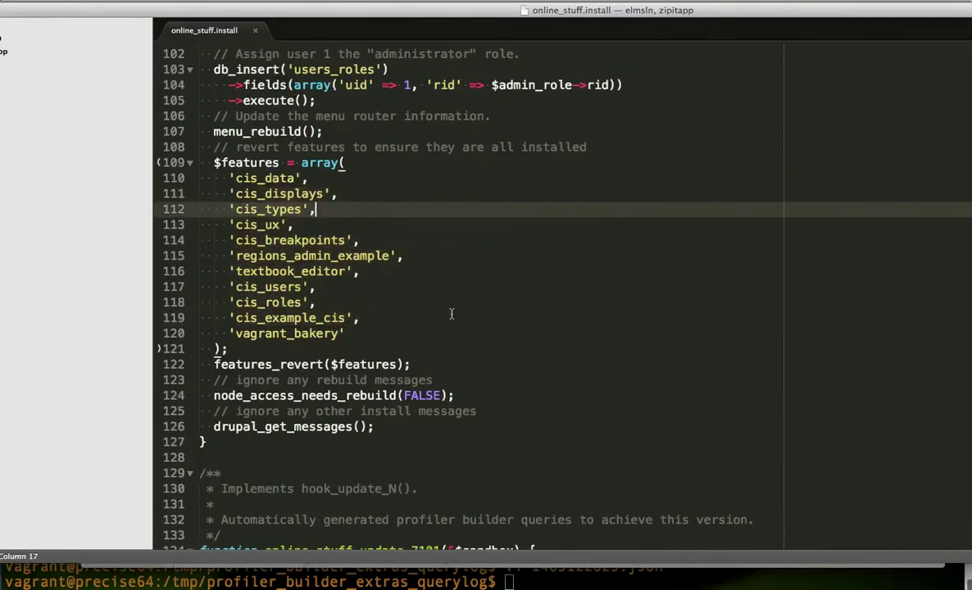
scroll(467, 217, down, 5)
scroll(468, 214, down, 1)
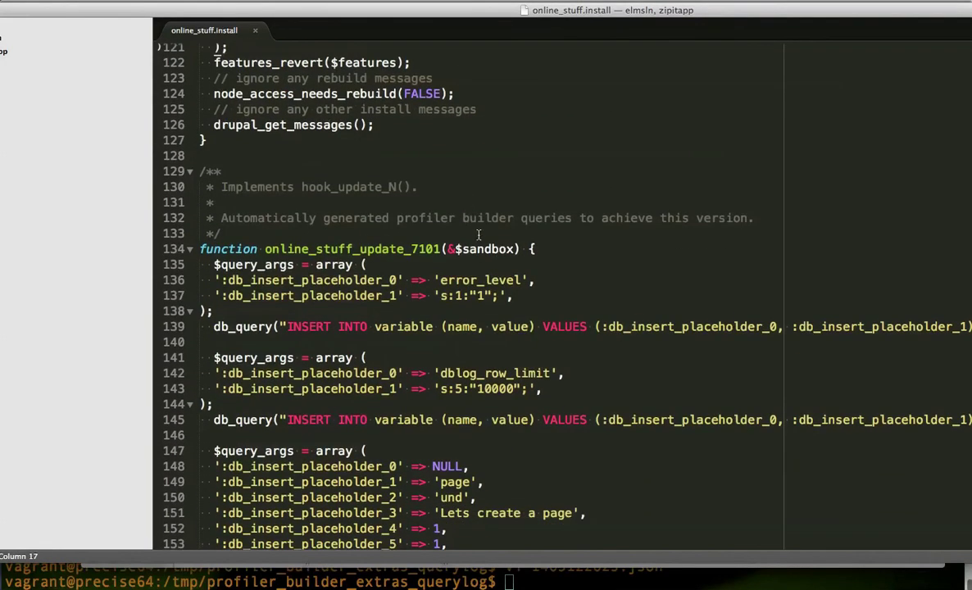
scroll(479, 236, down, 2)
drag(264, 176, 419, 176)
click(623, 176)
key(Down)
key(Down)
key(Down)
key(Down)
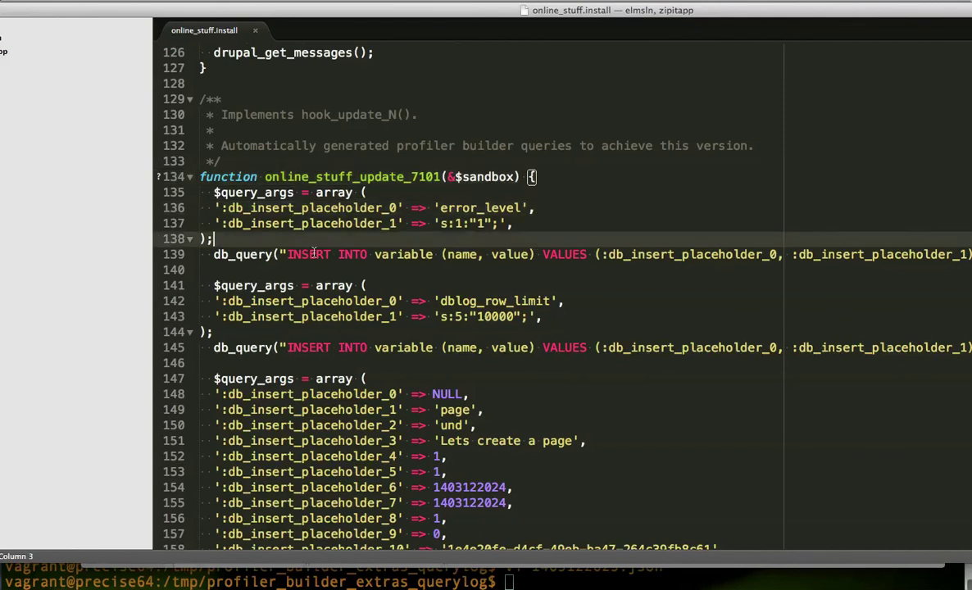
scroll(349, 241, down, 1)
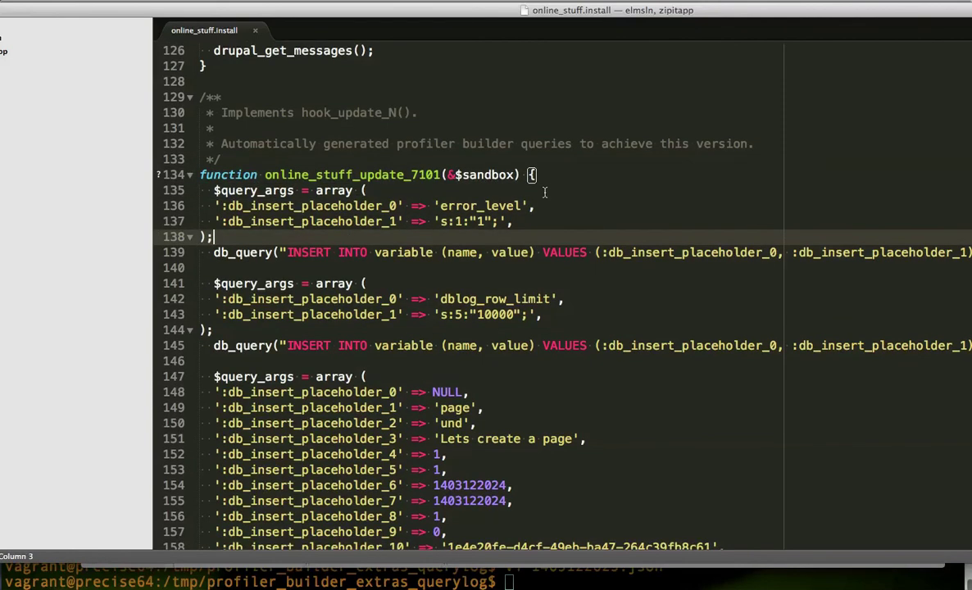
scroll(550, 194, down, 3)
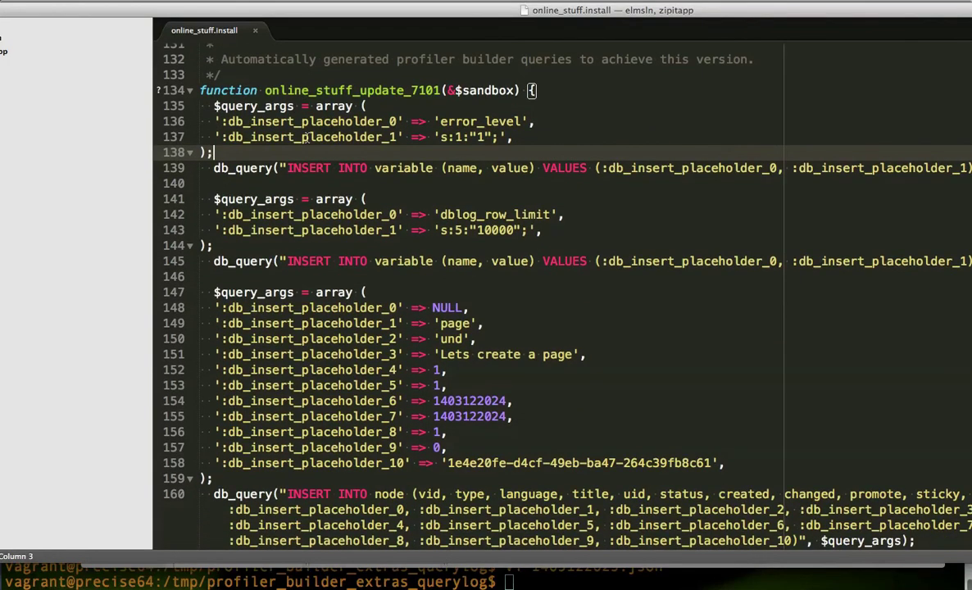
click(606, 260)
click(609, 231)
click(608, 215)
click(609, 234)
click(609, 222)
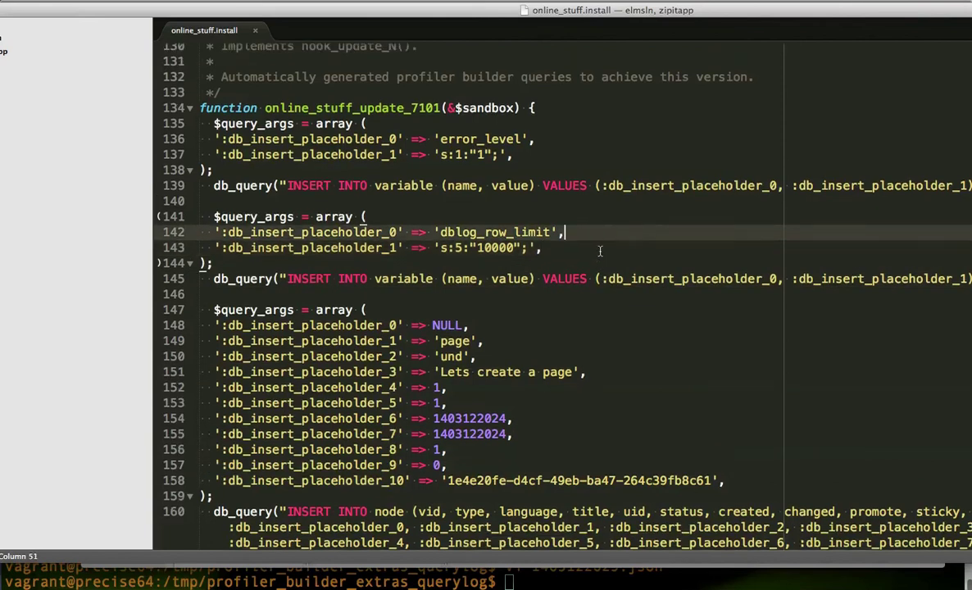
scroll(607, 229, up, 3)
key(Up)
key(Up)
key(Up)
key(Up)
key(Up)
key(Up)
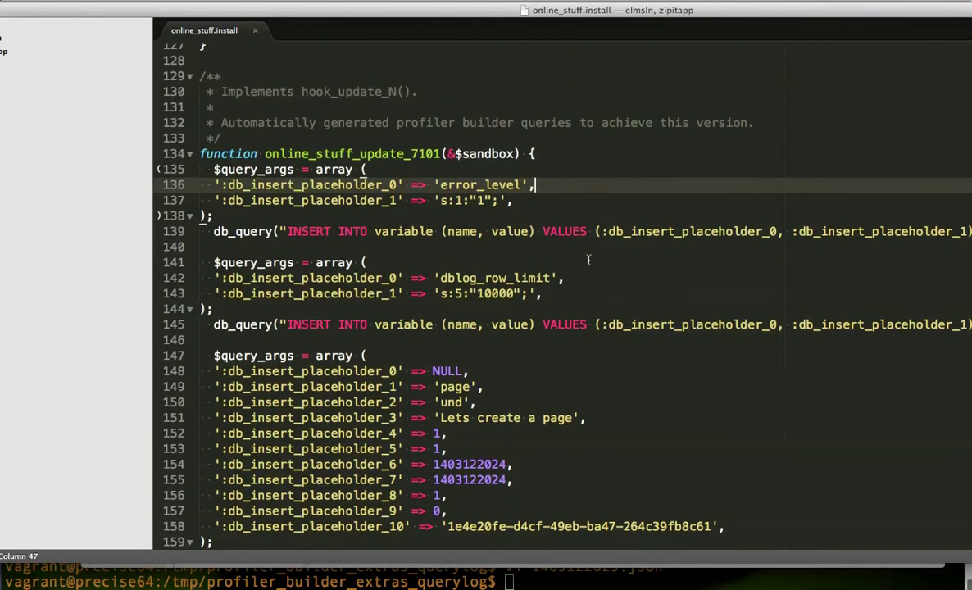
click(588, 262)
scroll(588, 261, down, 3)
click(587, 269)
scroll(586, 272, down, 4)
click(585, 276)
scroll(584, 277, down, 6)
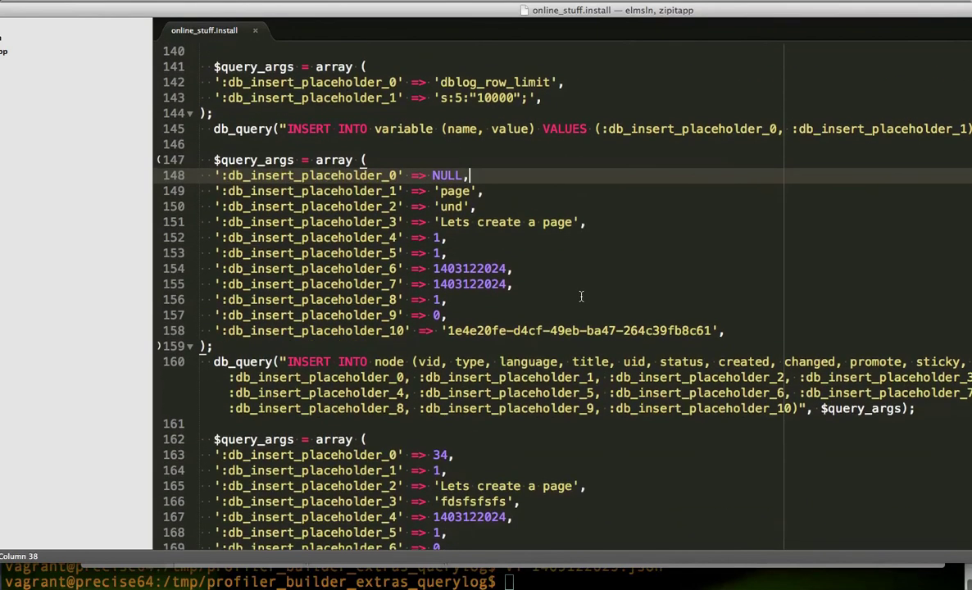
scroll(583, 287, down, 6)
scroll(581, 296, down, 6)
scroll(581, 300, down, 7)
scroll(581, 299, down, 2)
scroll(583, 297, down, 5)
scroll(586, 295, down, 12)
scroll(581, 287, down, 7)
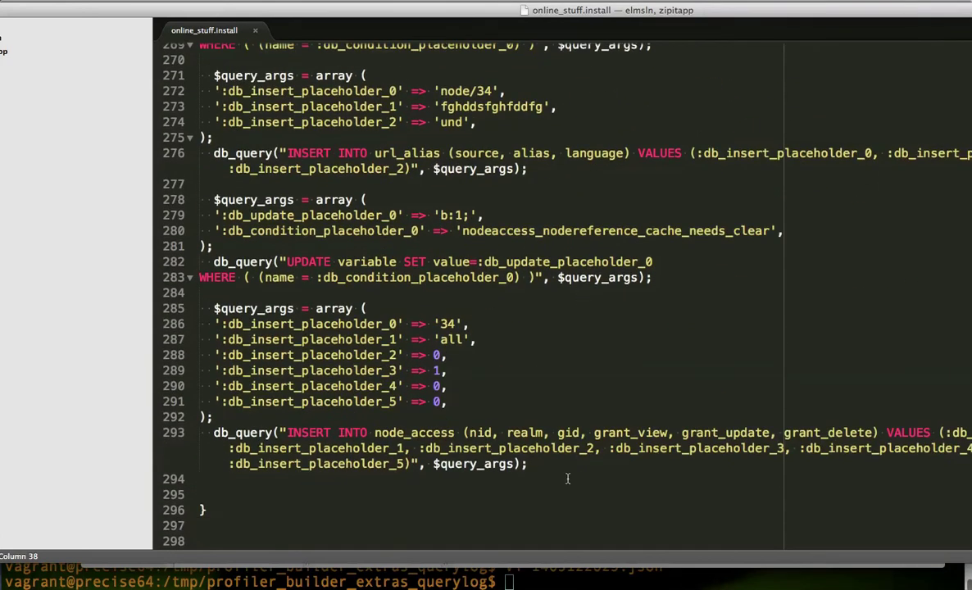
click(568, 478)
click(567, 491)
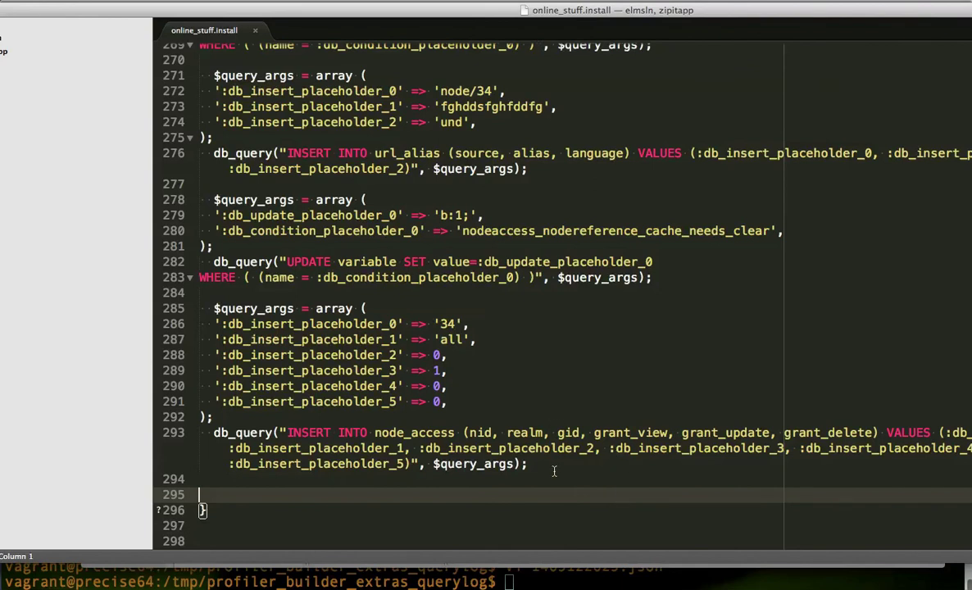
scroll(561, 482, up, 5)
scroll(561, 481, up, 2)
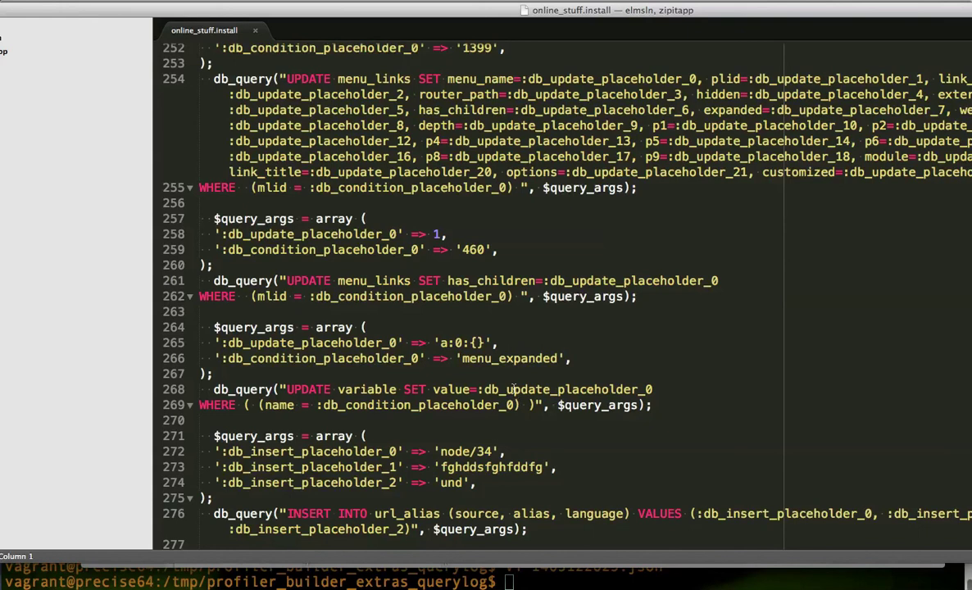
scroll(593, 410, up, 8)
scroll(594, 401, up, 2)
scroll(593, 402, up, 7)
scroll(595, 398, up, 4)
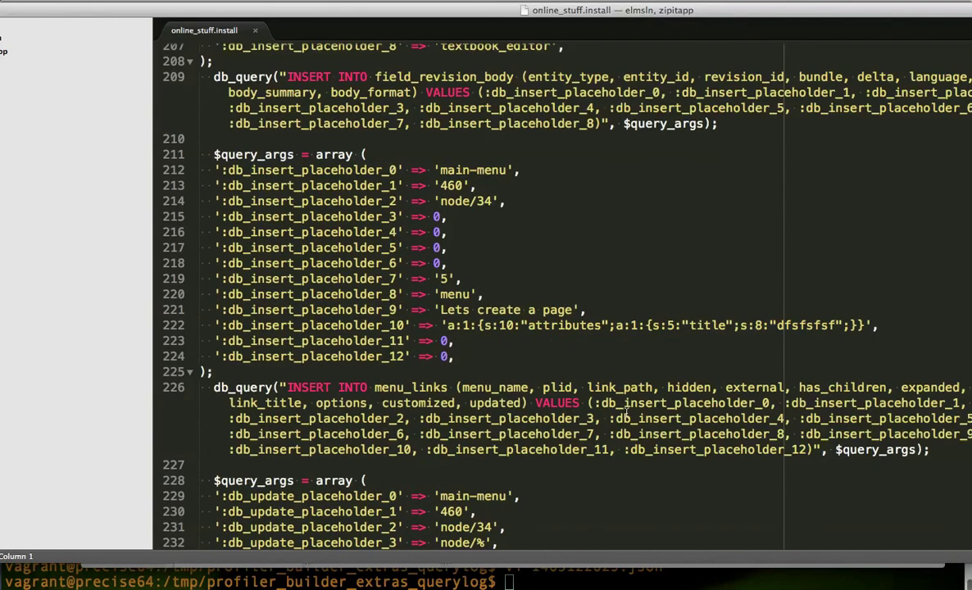
scroll(627, 414, up, 5)
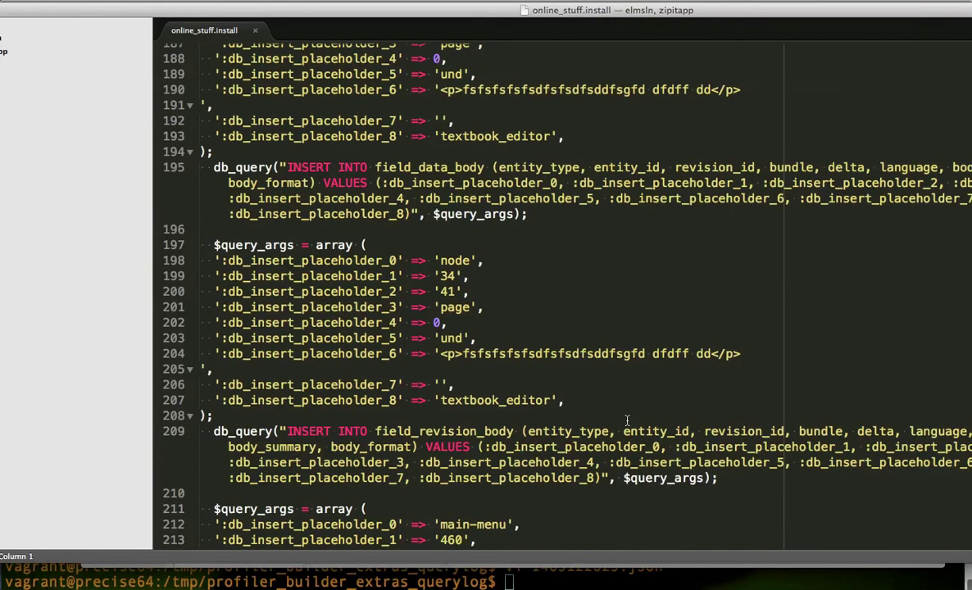
scroll(627, 420, up, 2)
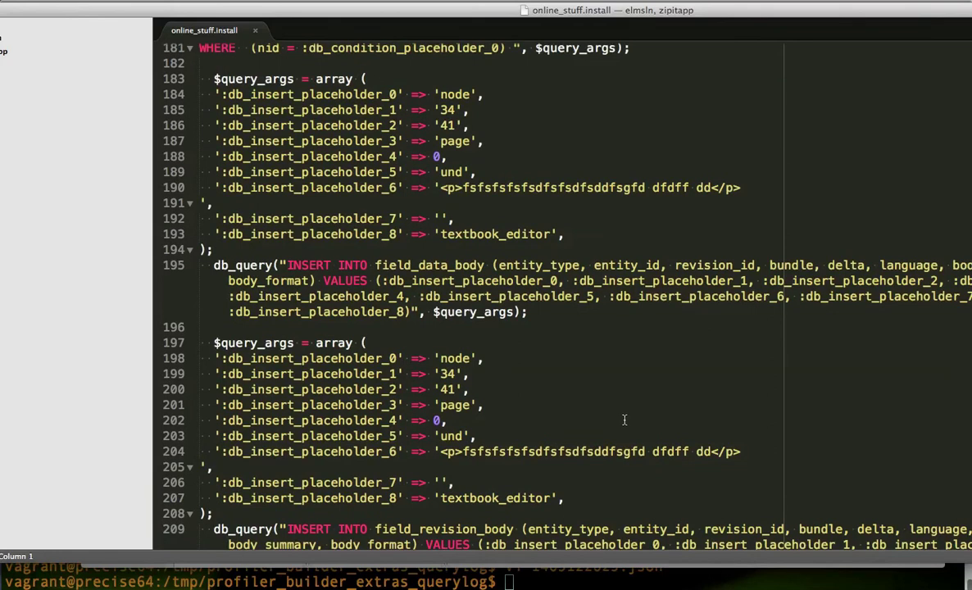
scroll(624, 420, up, 4)
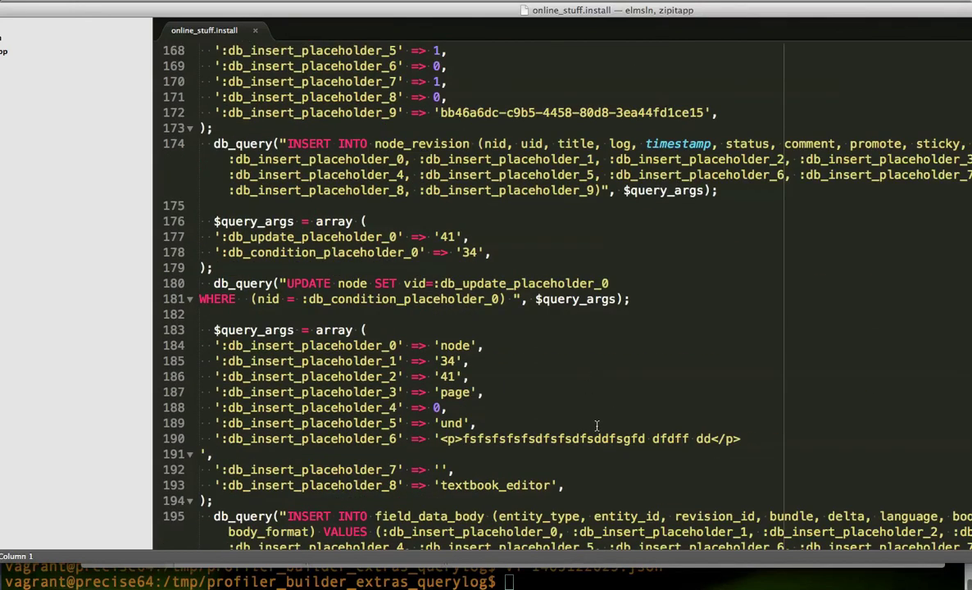
scroll(594, 393, up, 3)
scroll(602, 418, up, 3)
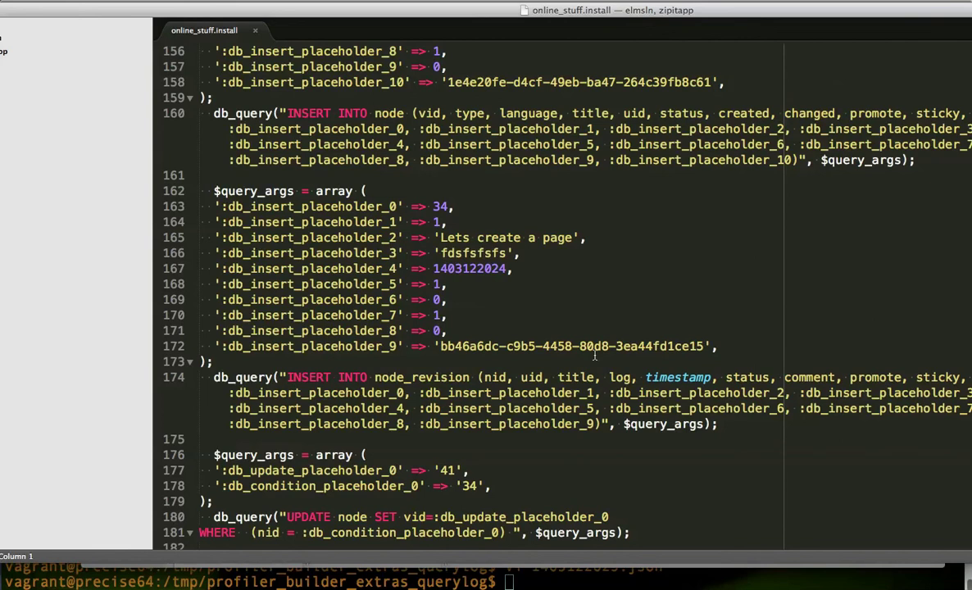
scroll(591, 394, up, 4)
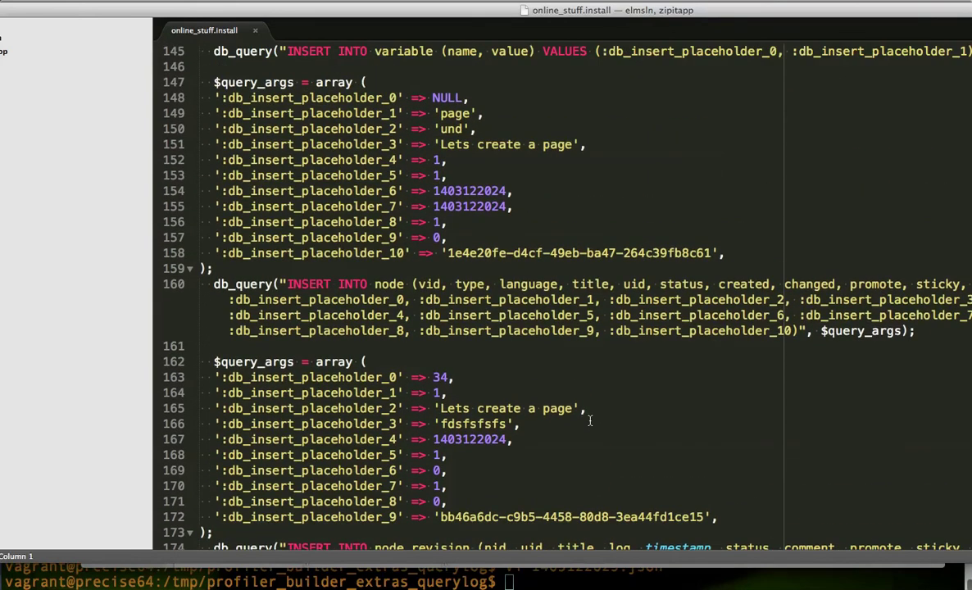
scroll(589, 421, up, 2)
scroll(589, 421, up, 10)
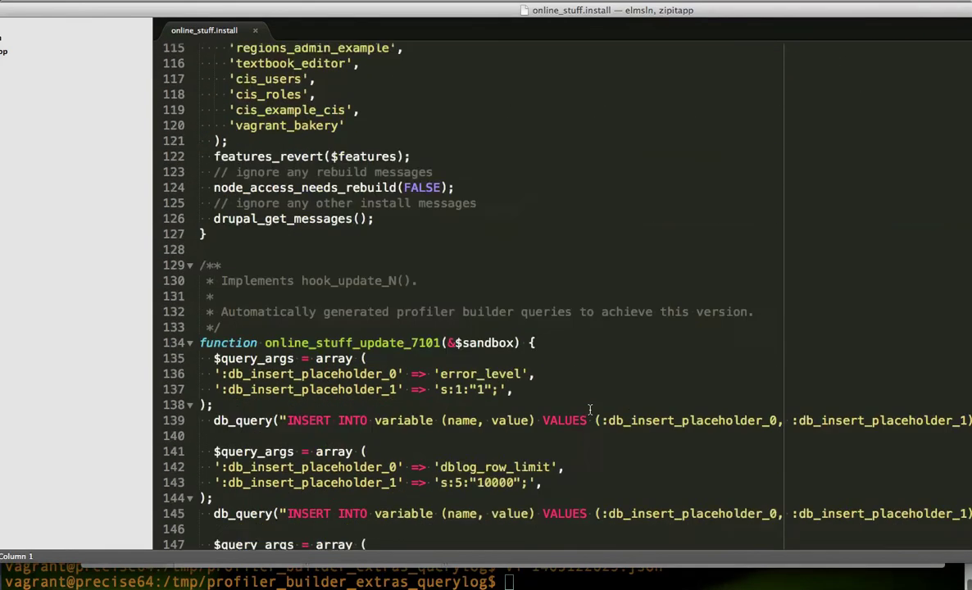
scroll(590, 397, down, 5)
scroll(590, 398, down, 3)
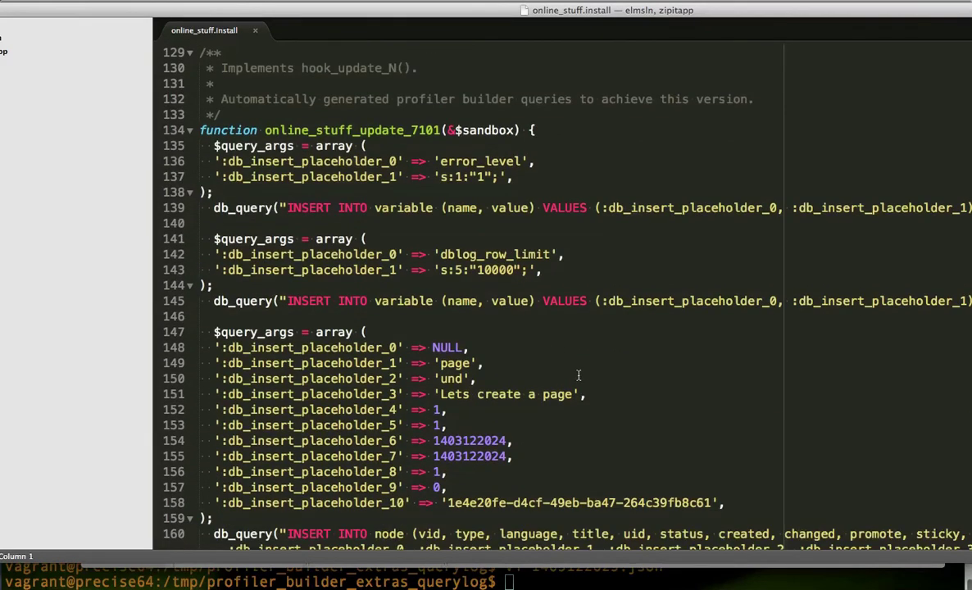
scroll(417, 298, up, 2)
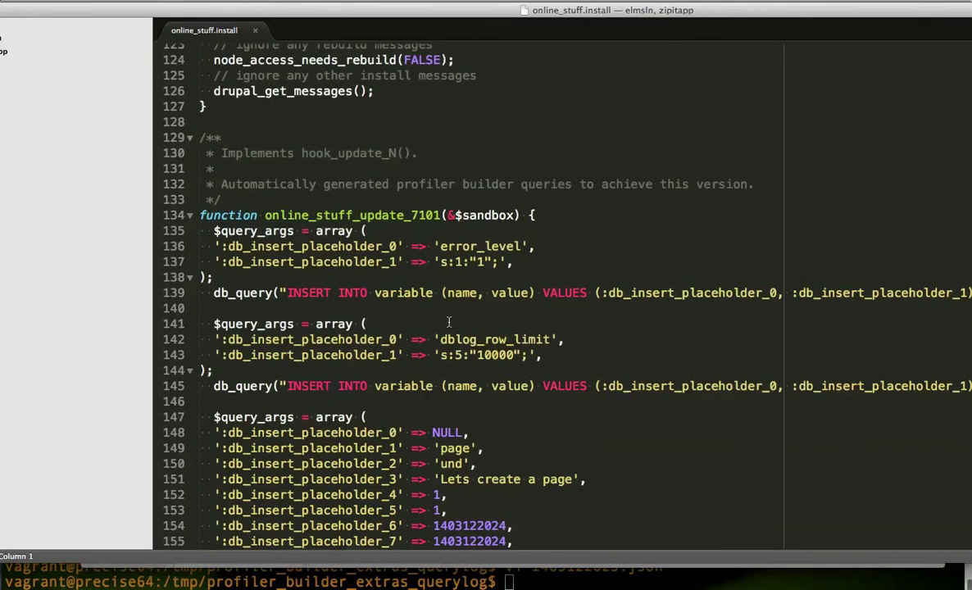
- Try other update numbers on line 134, then restore the hook name to online_stuff_update_7101
click(441, 214)
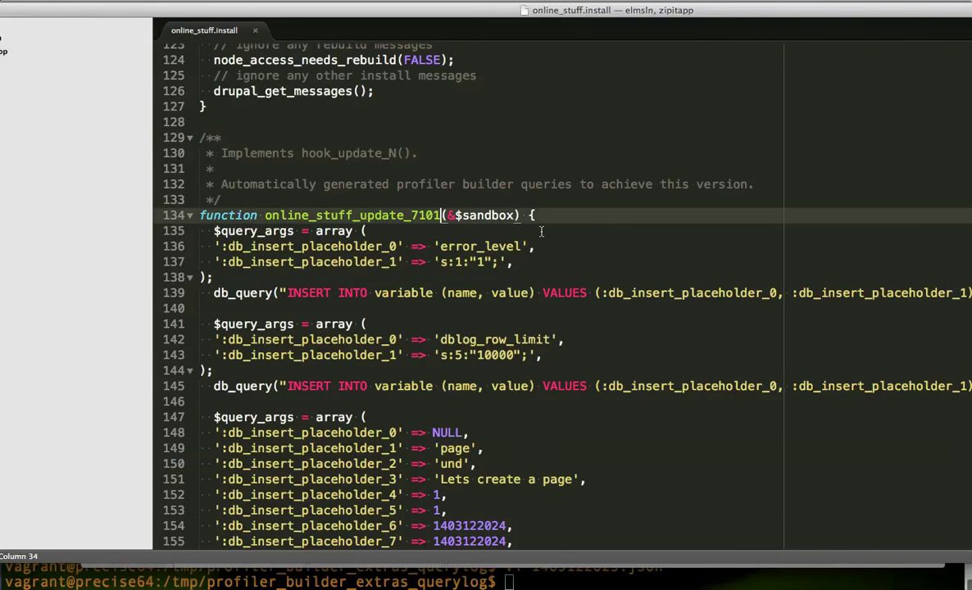
key(BackSpace)
text(2)
key(Left)
key(Left)
text(0)
key(Right)
key(Right)
key(BackSpace)
text(4)
key(BackSpace)
key(BackSpace)
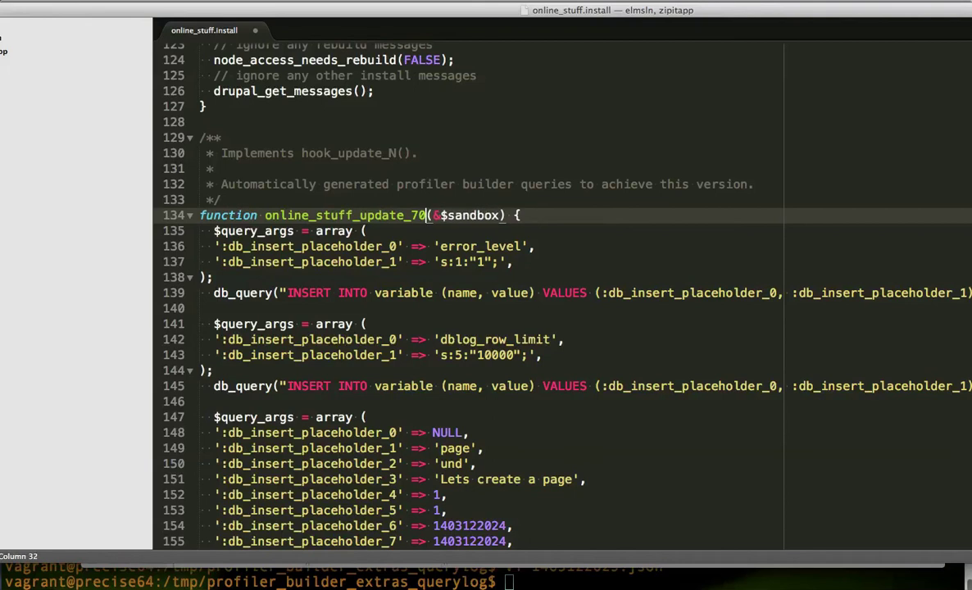
text(01)
- Look over the function's arguments and first query, then maximize the editor full screen
click(426, 215)
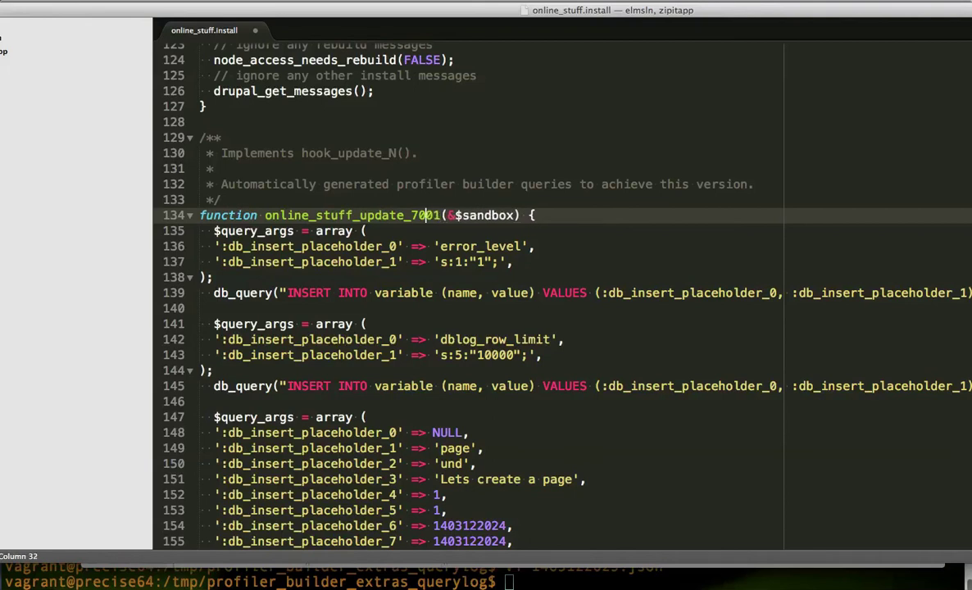
click(446, 215)
click(652, 249)
scroll(652, 250, down, 2)
click(587, 283)
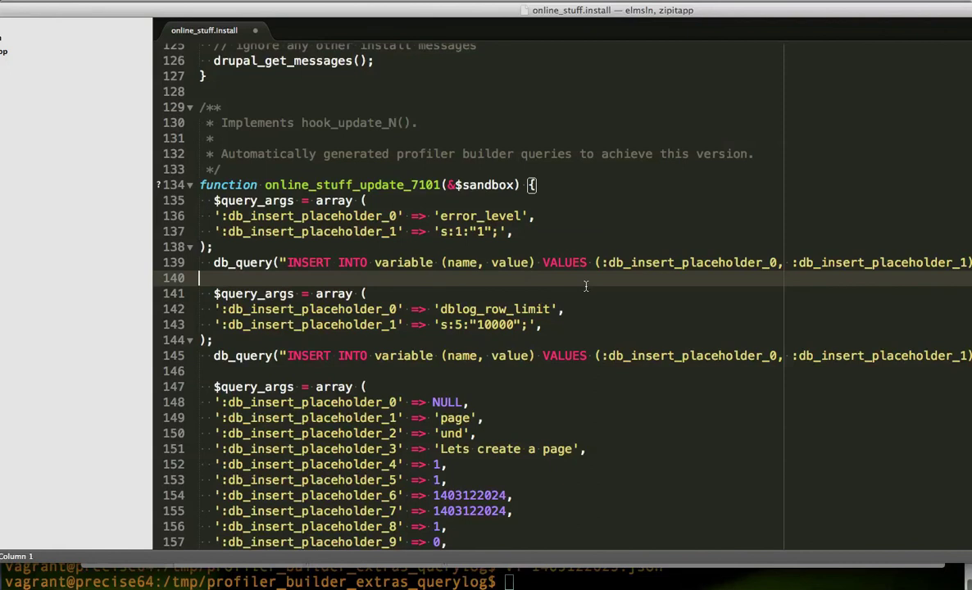
key(ctrl+super+f)
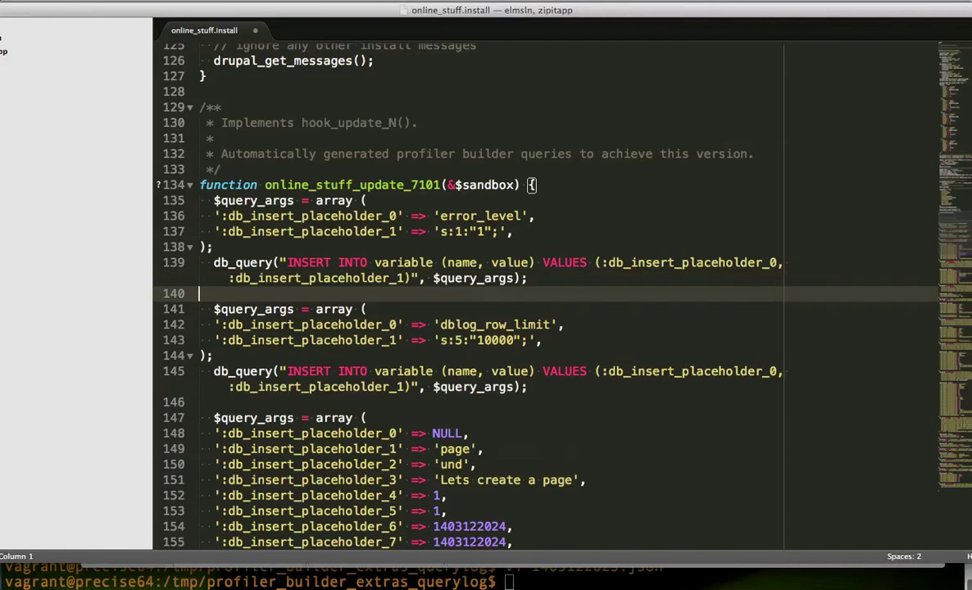